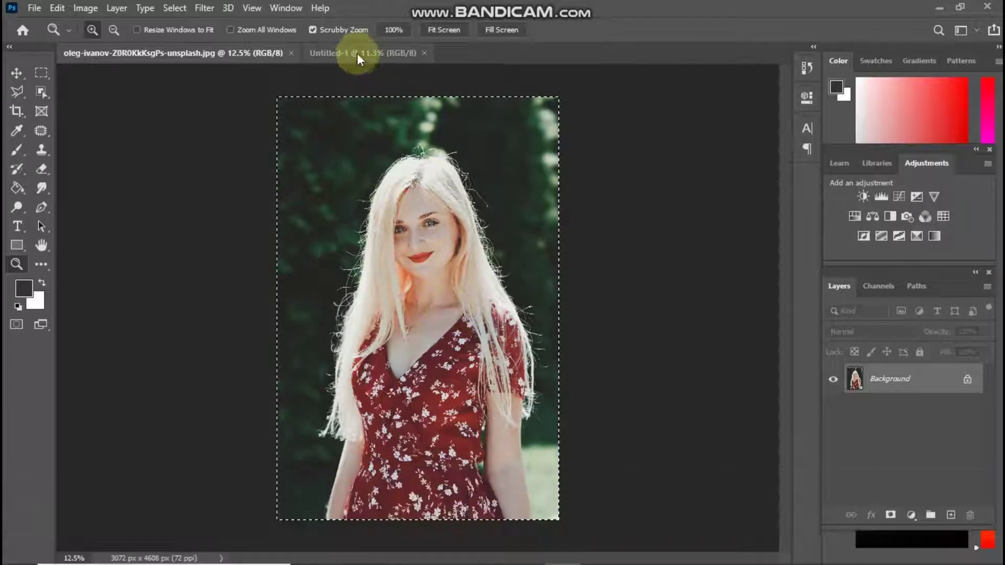
- Paste the copied portrait into the Untitled-1 document and clear the selection in the source photo
left_click(357, 52)
key("ctrl+v")
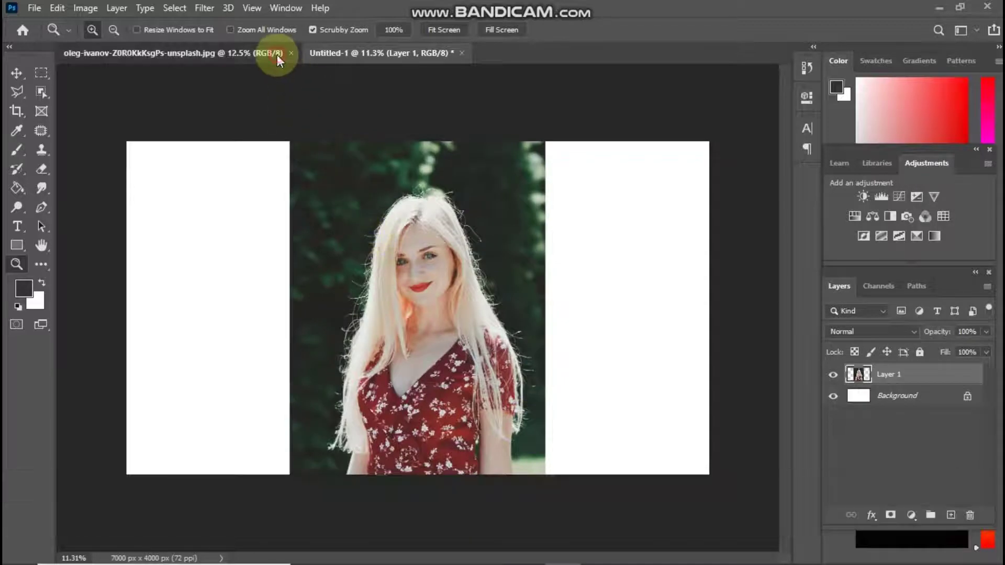
left_click(277, 55)
key("ctrl+d")
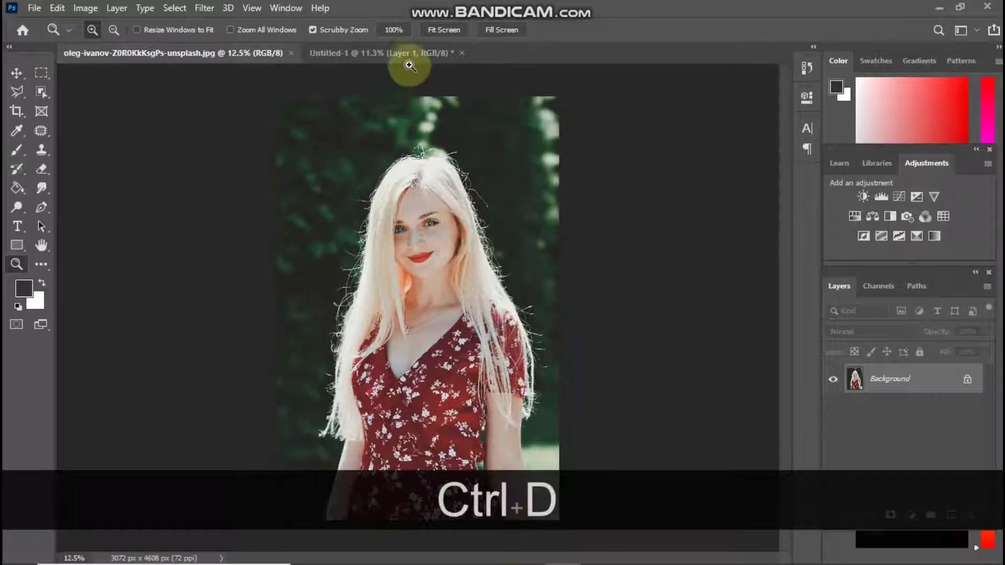
- Scale the pasted portrait in Untitled-1 to about 68% and position it near the middle of the canvas
left_click(410, 56)
scroll(440, 254, "down", 1)
scroll(447, 256, "up", 3)
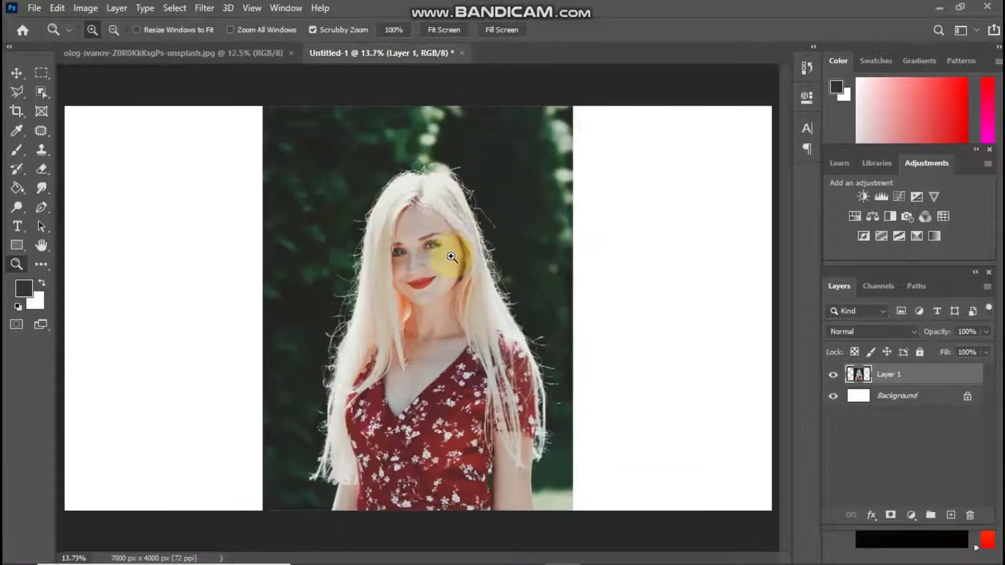
key("ctrl+t")
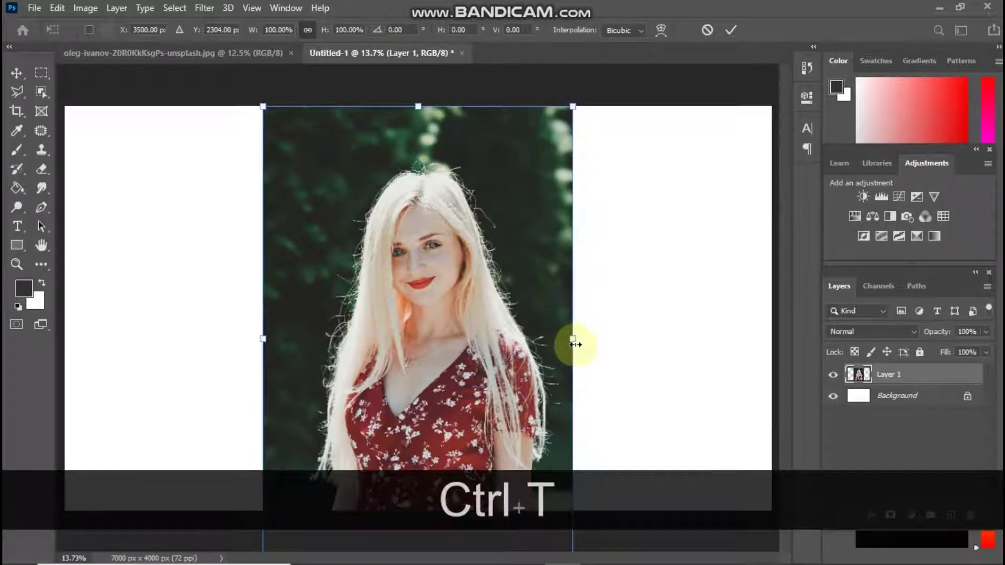
left_click_drag(573, 339, 481, 294)
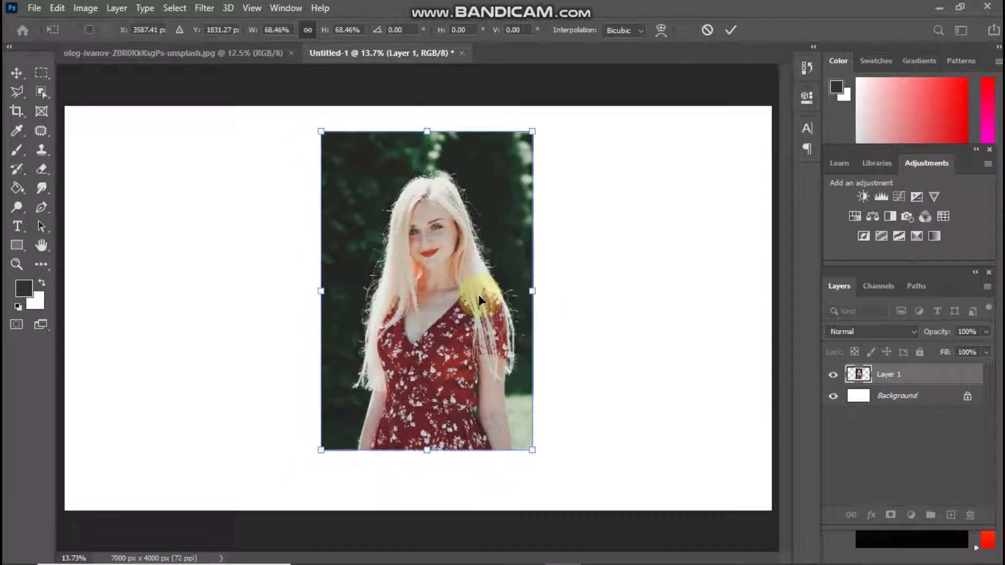
left_click(724, 27)
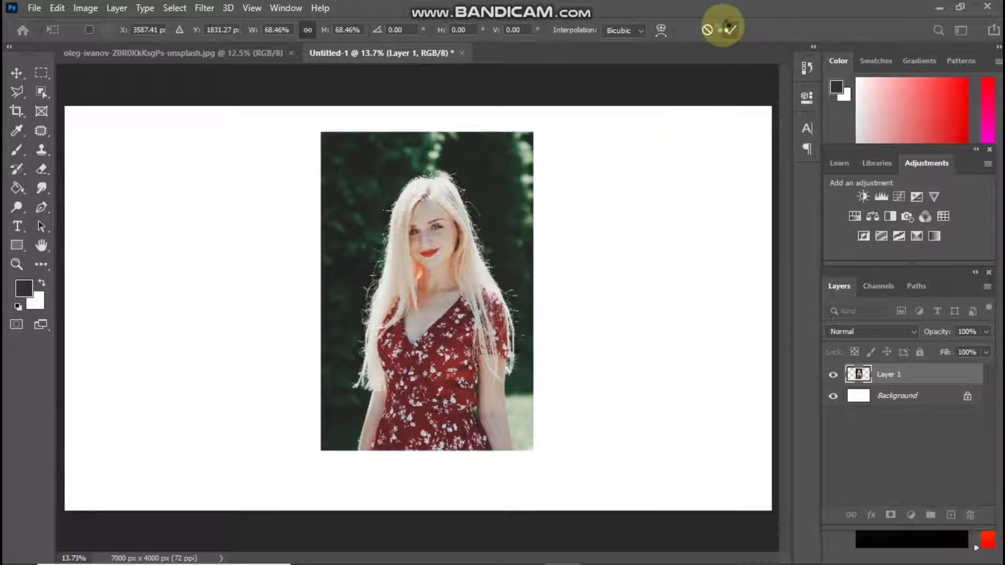
key("z")
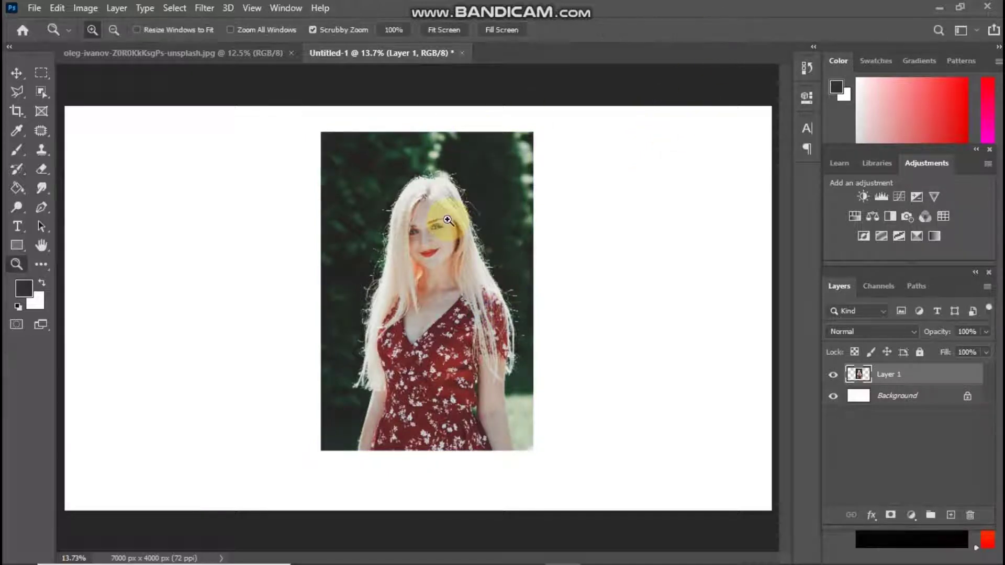
- Hide Layer 1 and add a Gradient fill layer directly above the Background
left_click(832, 375)
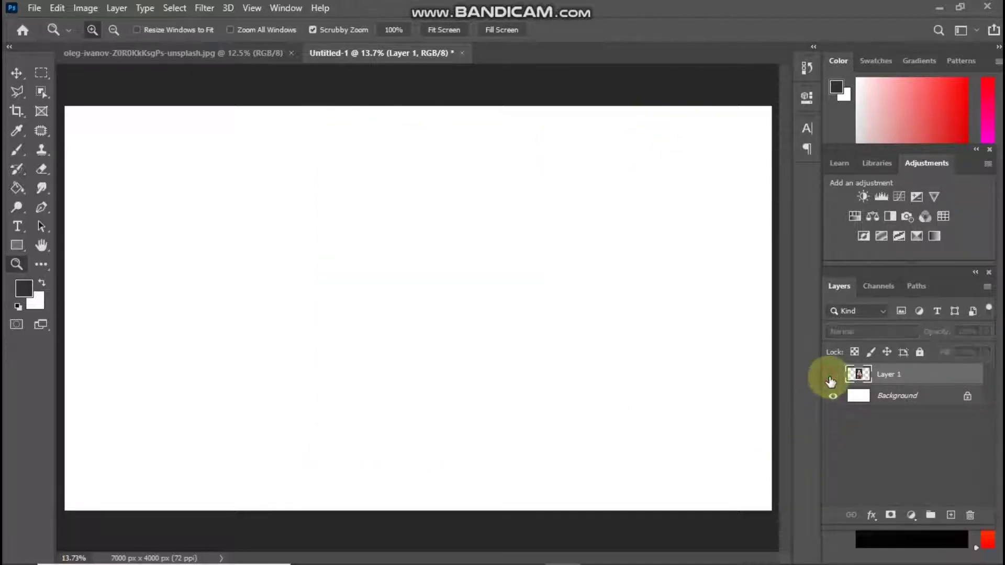
left_click(911, 410)
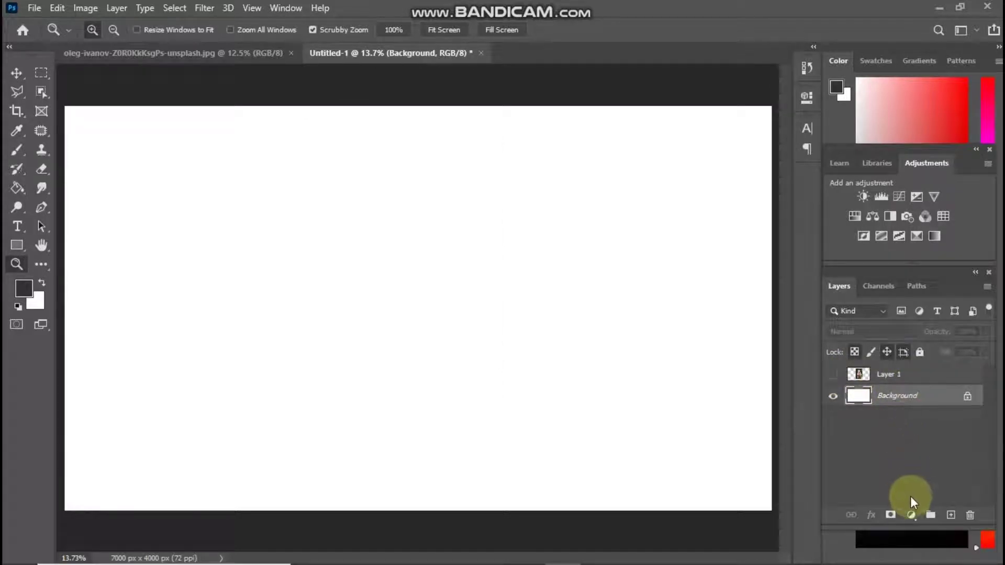
left_click(911, 515)
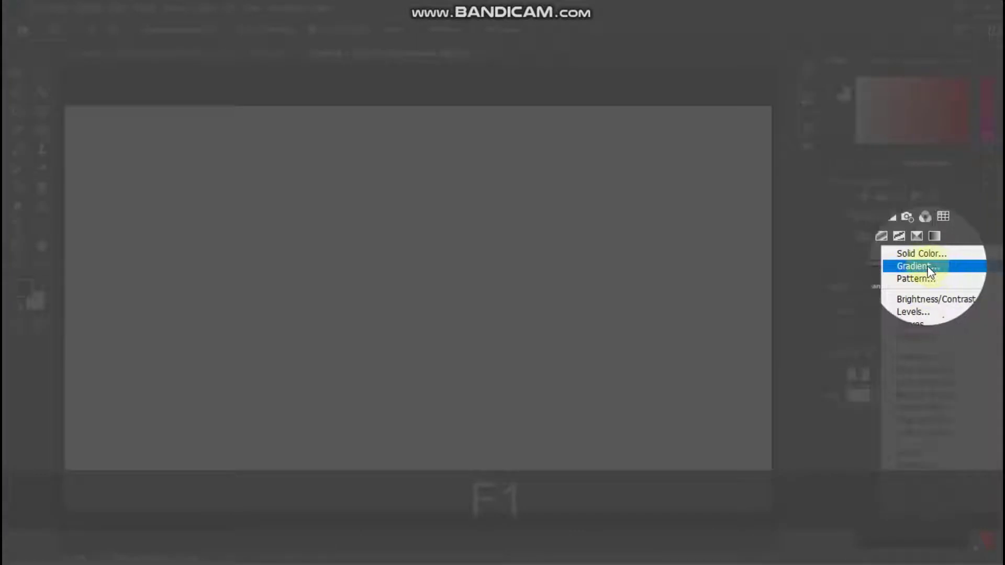
left_click(928, 268)
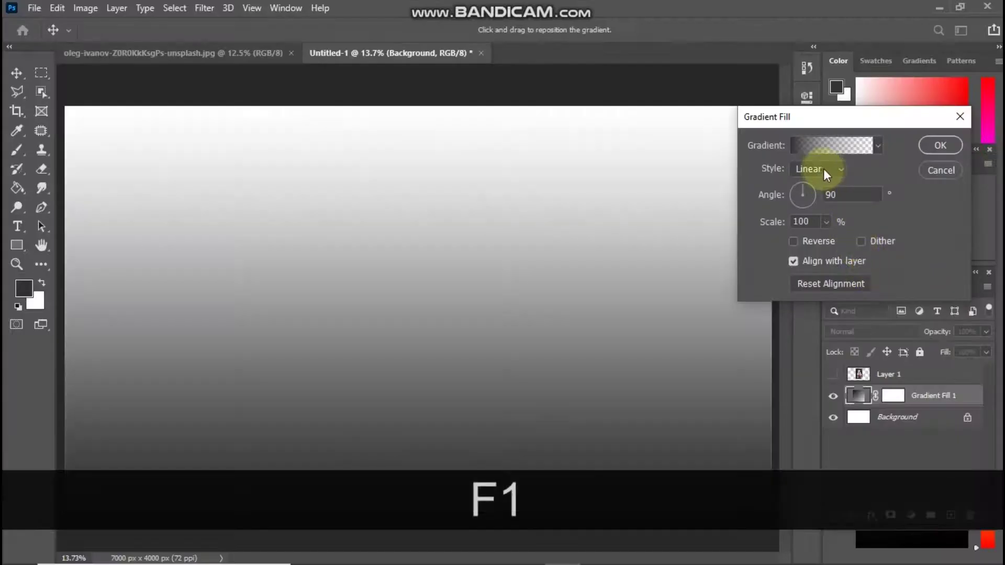
- Make the gradient fill radial and reversed, and enlarge its scale so the light centre spreads across the canvas
left_click(824, 168)
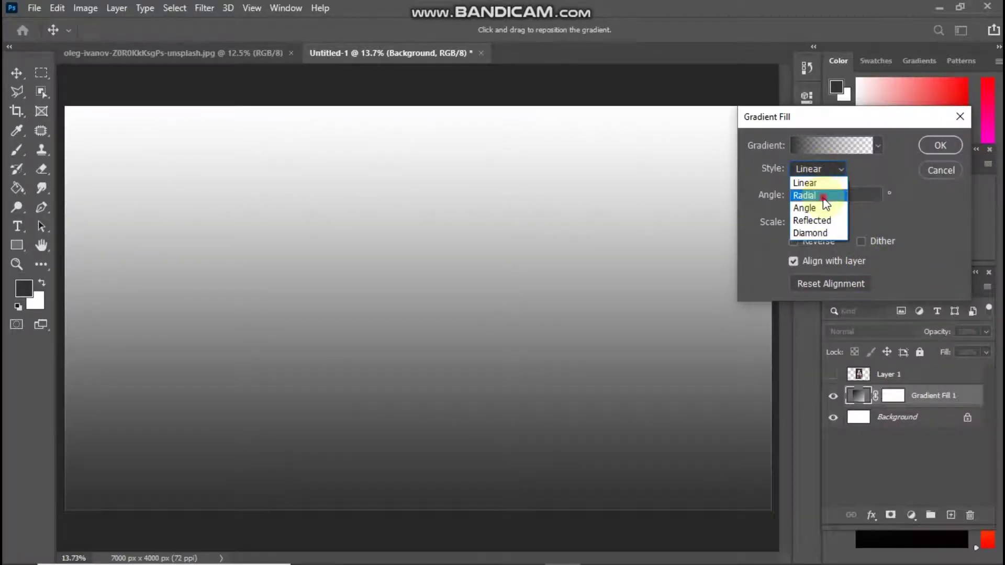
left_click(825, 200)
left_click(792, 240)
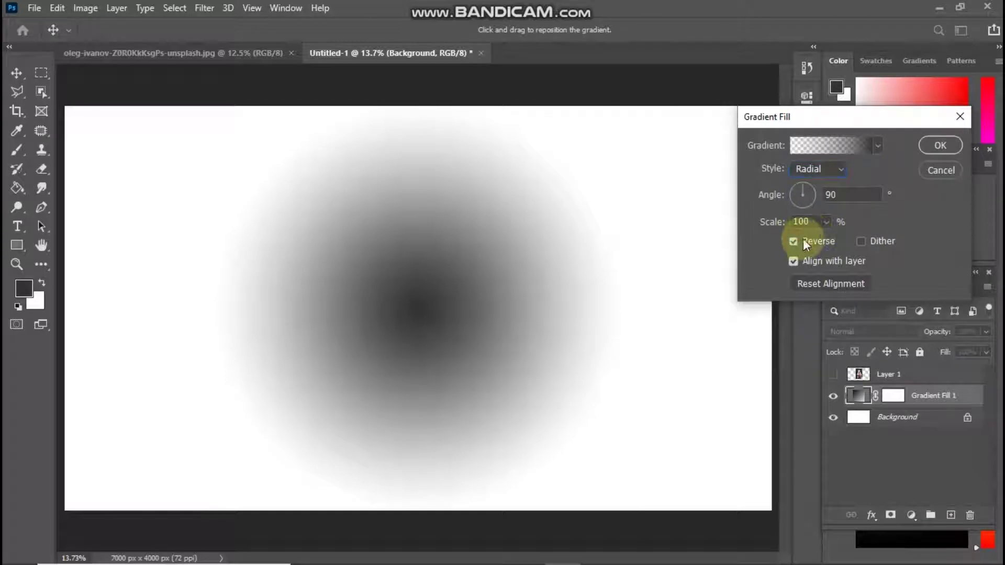
left_click(822, 222)
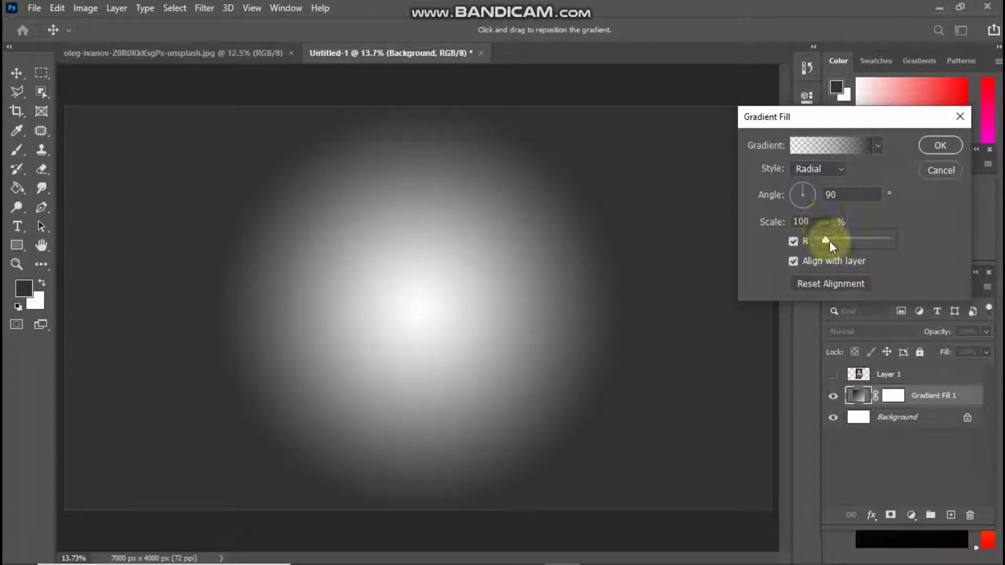
mouse_move(844, 241)
left_mouse_down()
mouse_move(858, 237)
mouse_move(837, 239)
left_mouse_up()
left_click(927, 146)
- Show Layer 1 again and apply a Threshold adjustment to it at level 134
key("z")
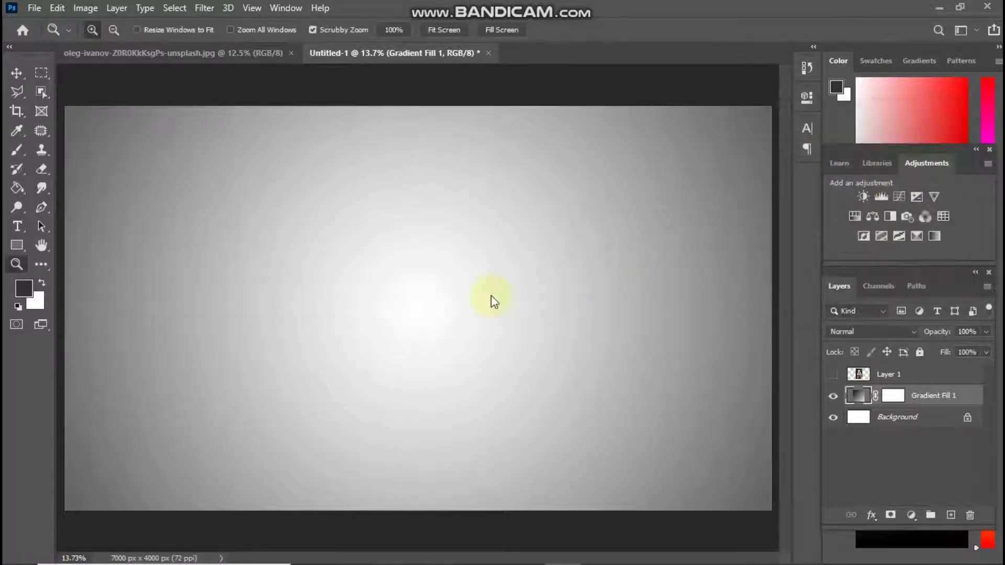
left_click_drag(443, 289, 470, 293)
left_click(833, 375)
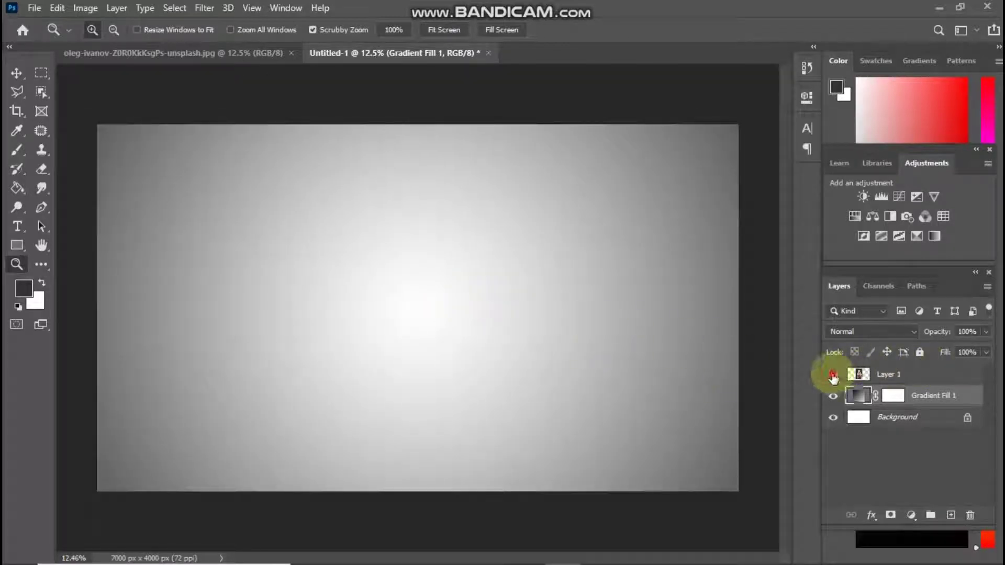
left_click(888, 379)
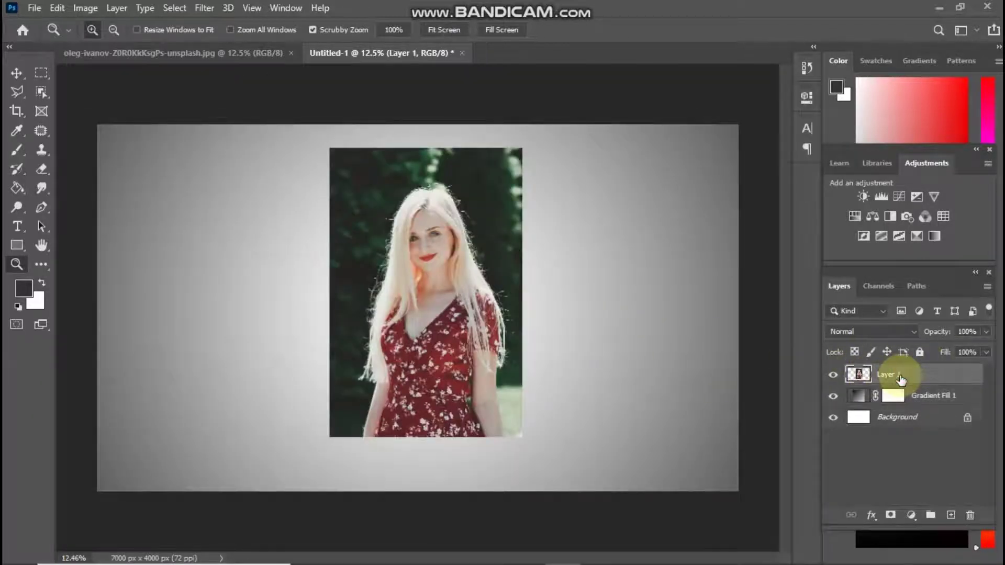
left_click(84, 8)
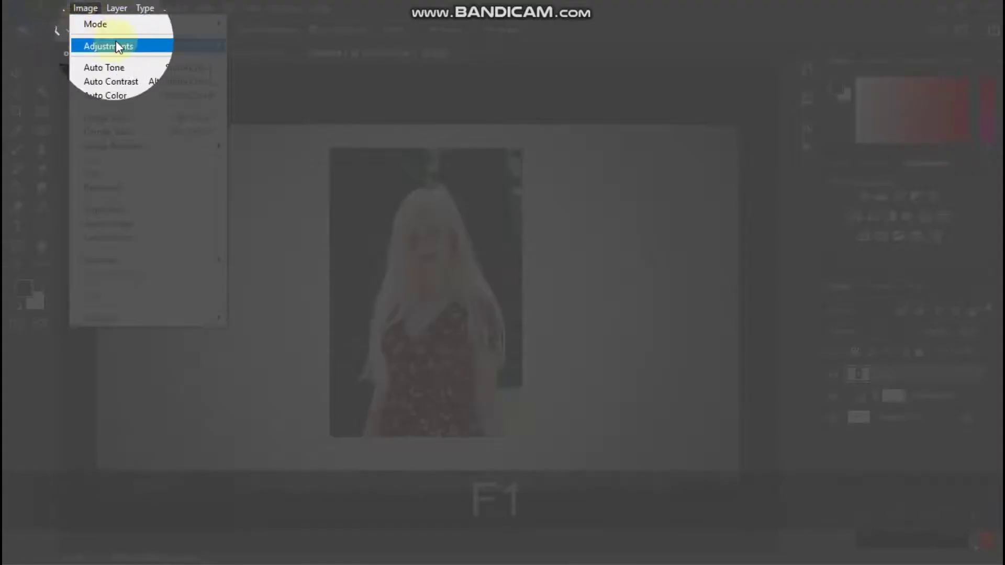
mouse_move(119, 45)
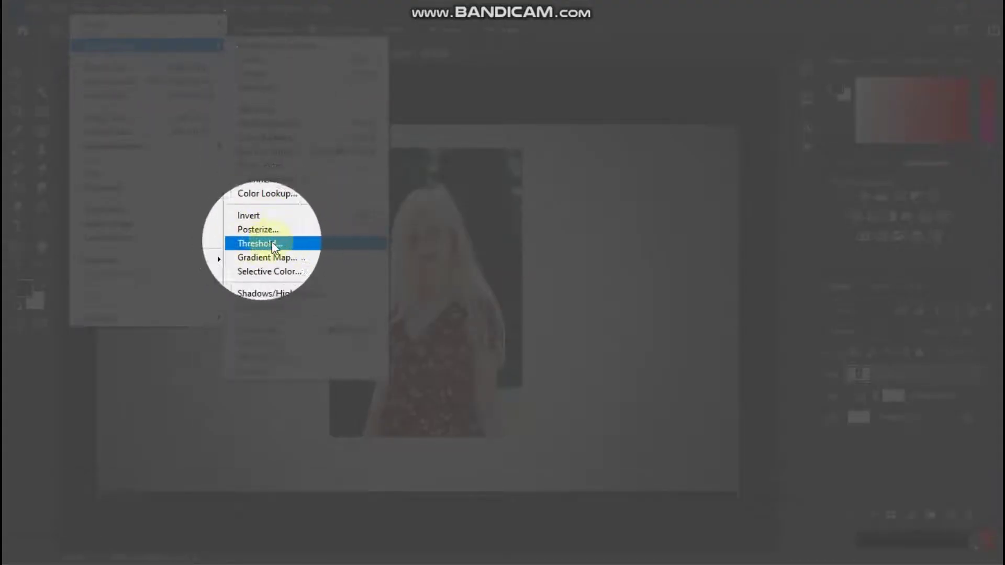
left_click(252, 245)
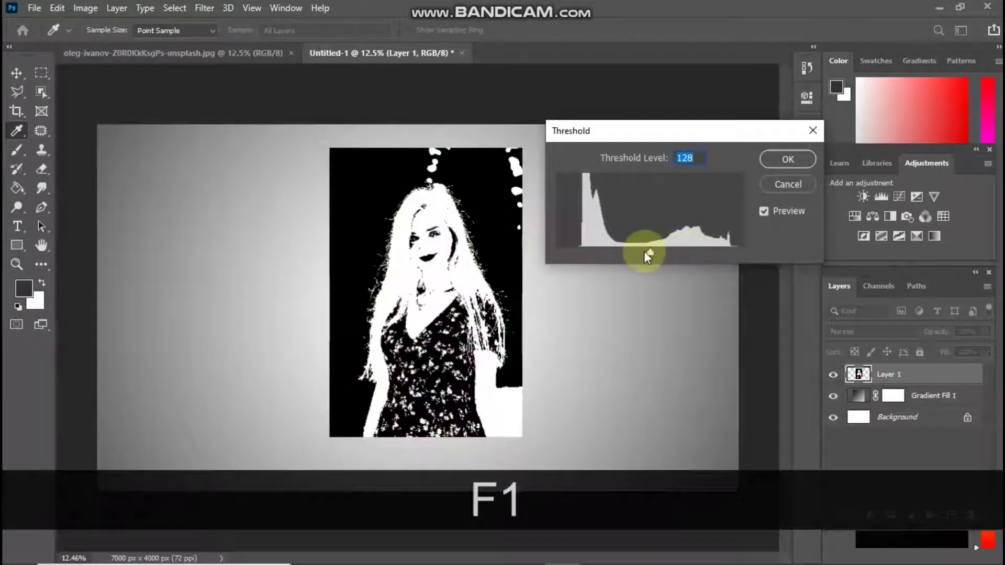
left_click_drag(649, 252, 655, 253)
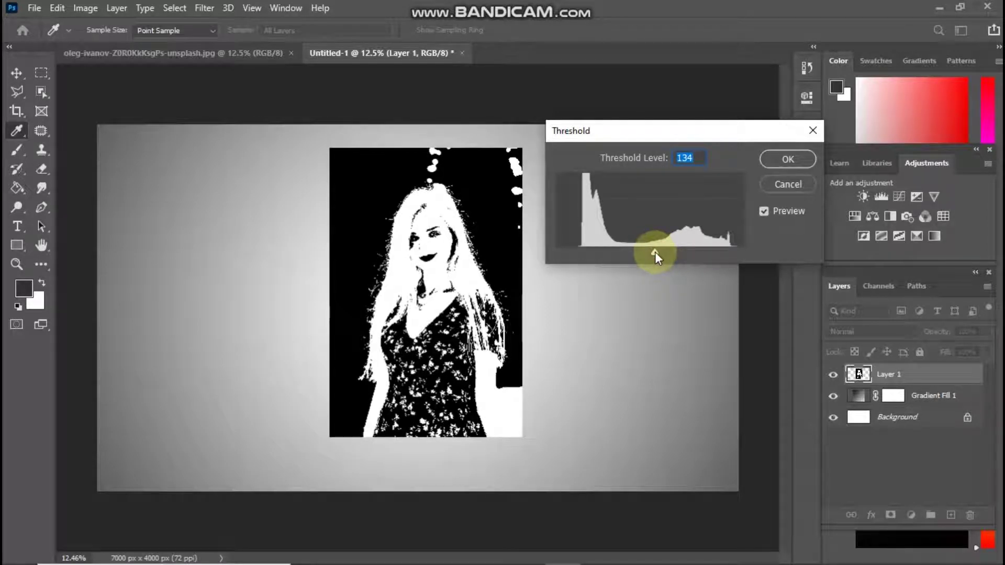
left_click(767, 159)
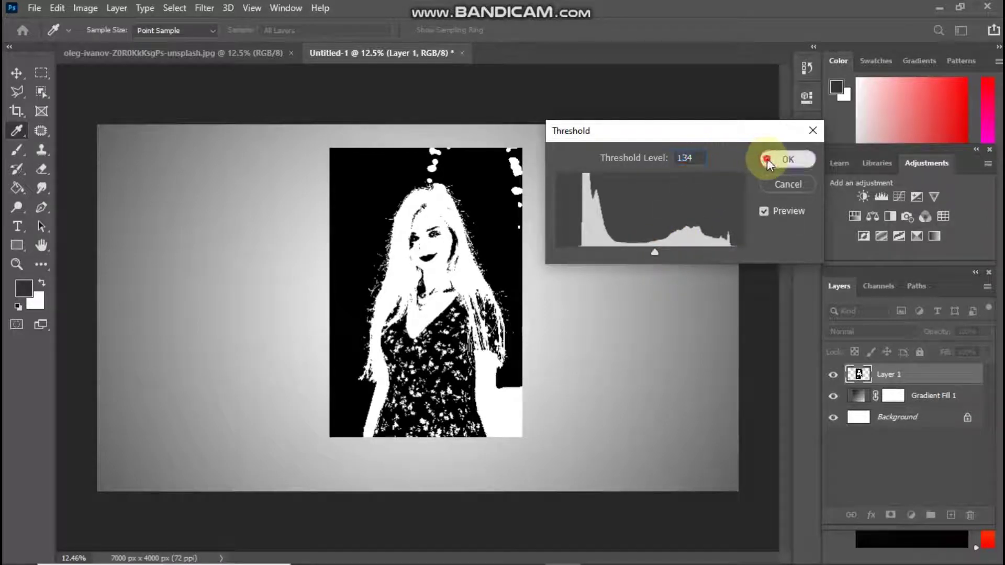
- Erase the black background around the woman on Layer 1 with the Magic Eraser Tool
key("z")
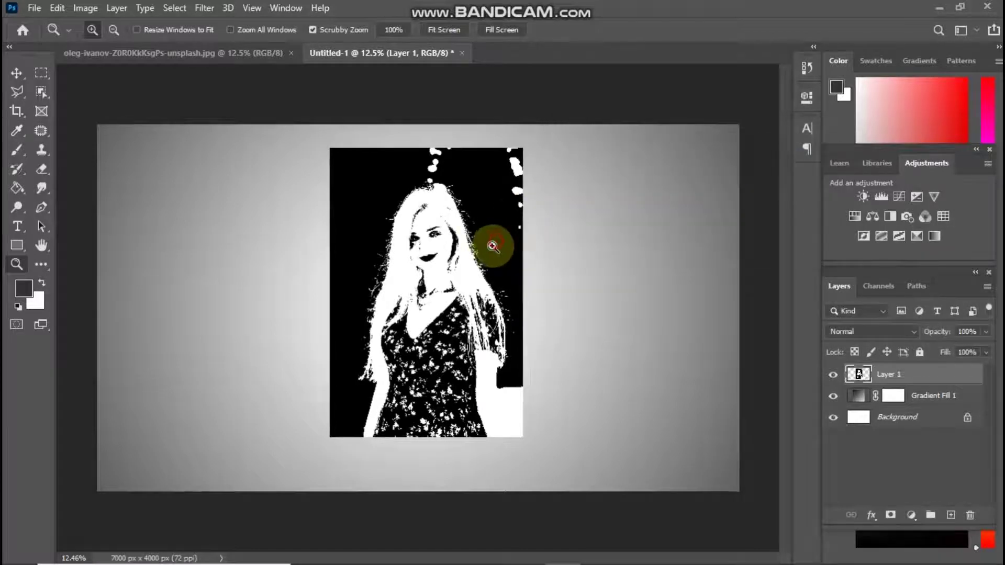
left_click(492, 246)
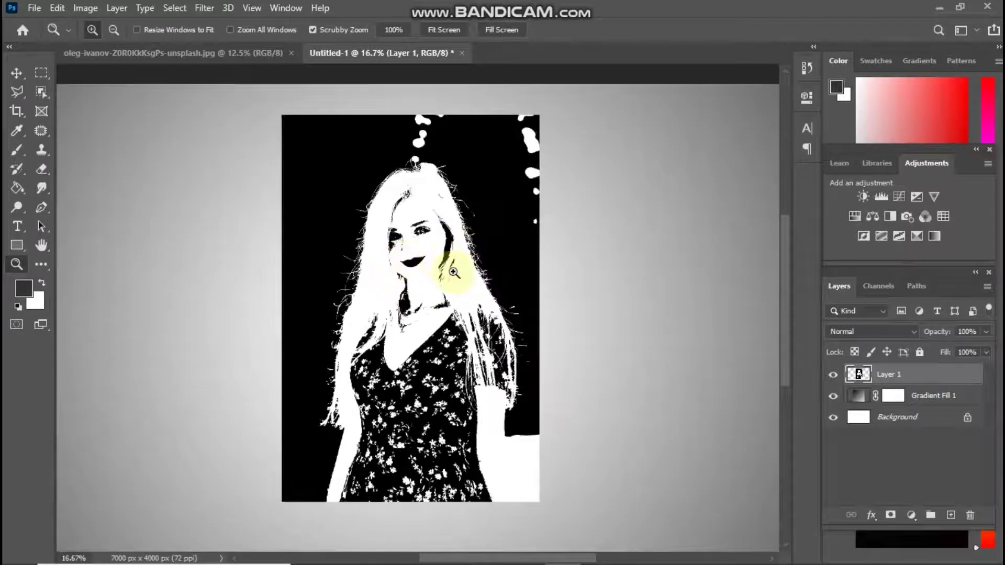
left_click(453, 272)
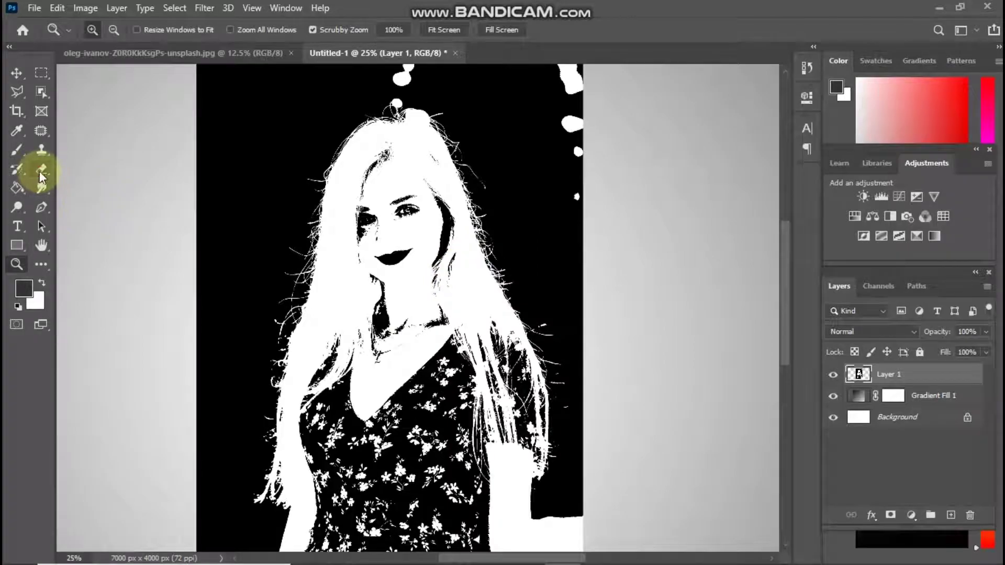
left_click(42, 170)
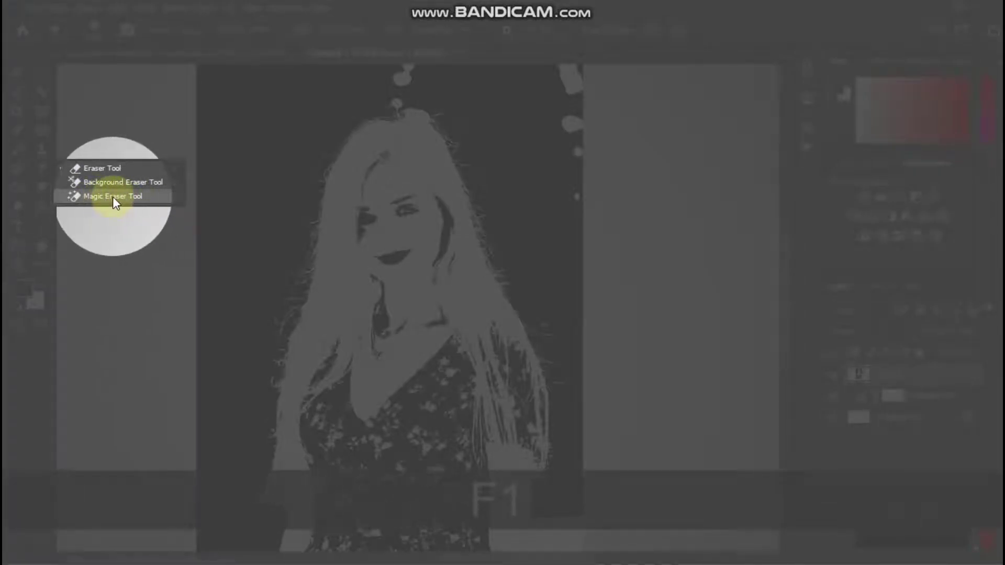
left_click(113, 197)
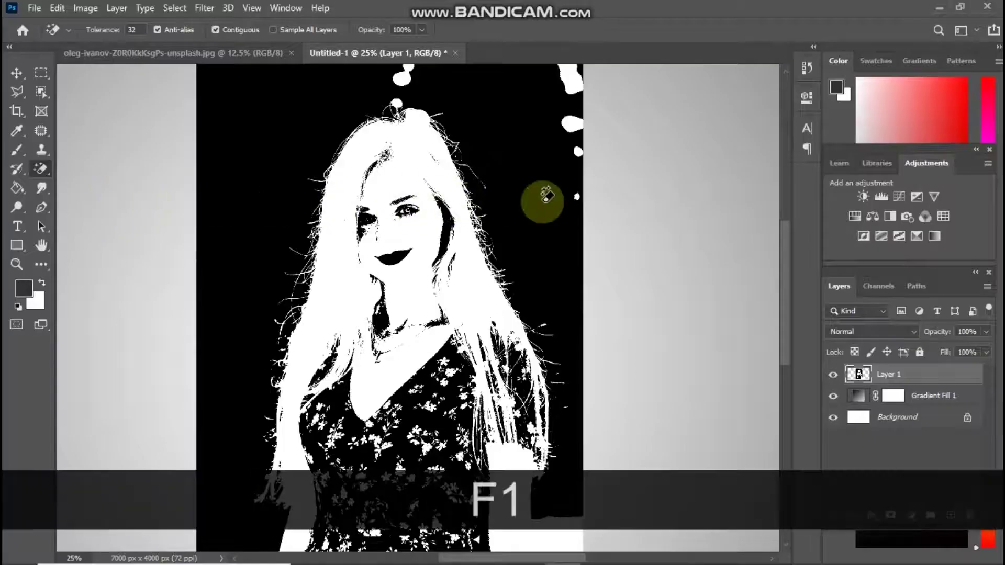
left_click(539, 201)
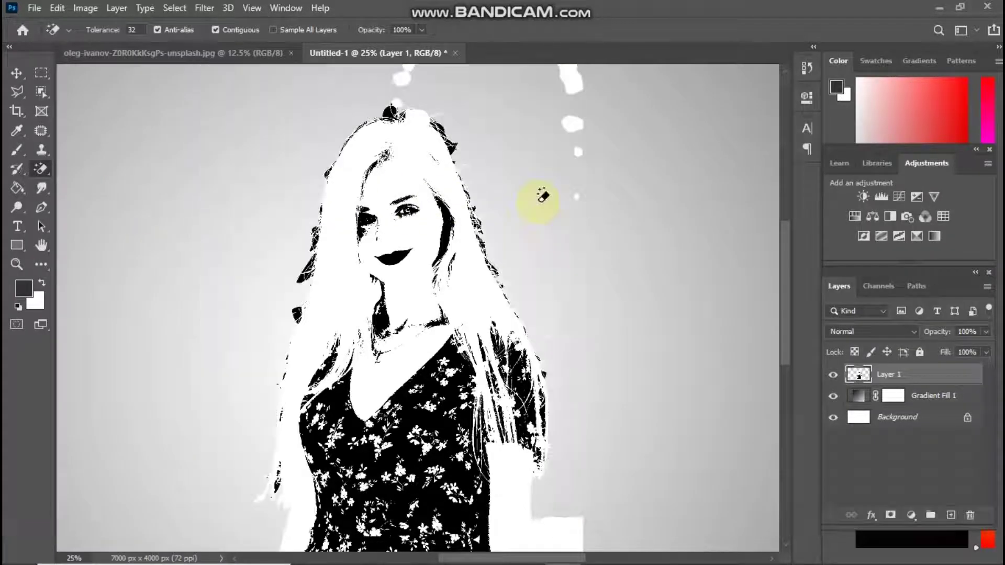
- Erase the large white spots beside the woman's head and the connected white area of her arm, skin and hair
scroll(536, 199, "up", 3)
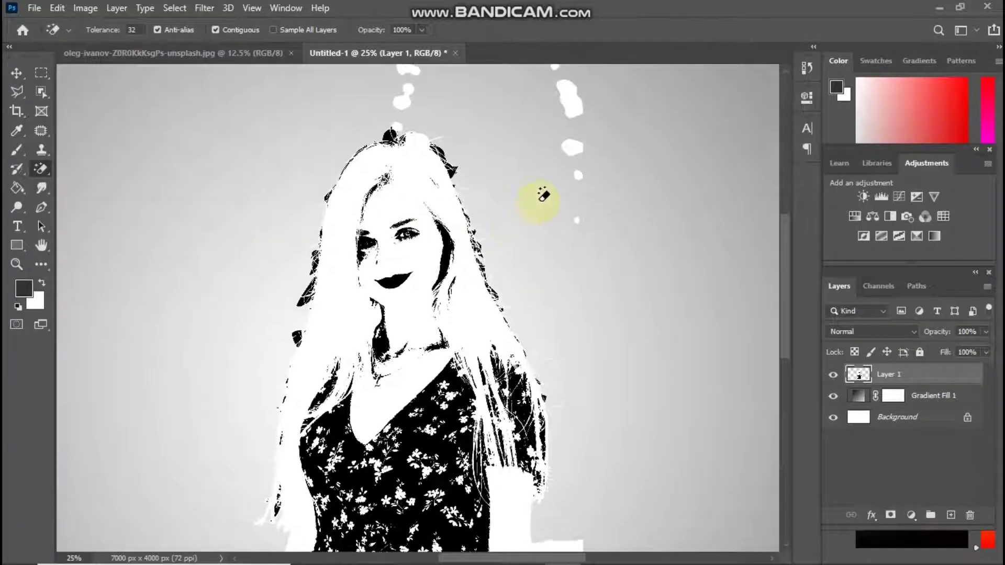
left_click(571, 165)
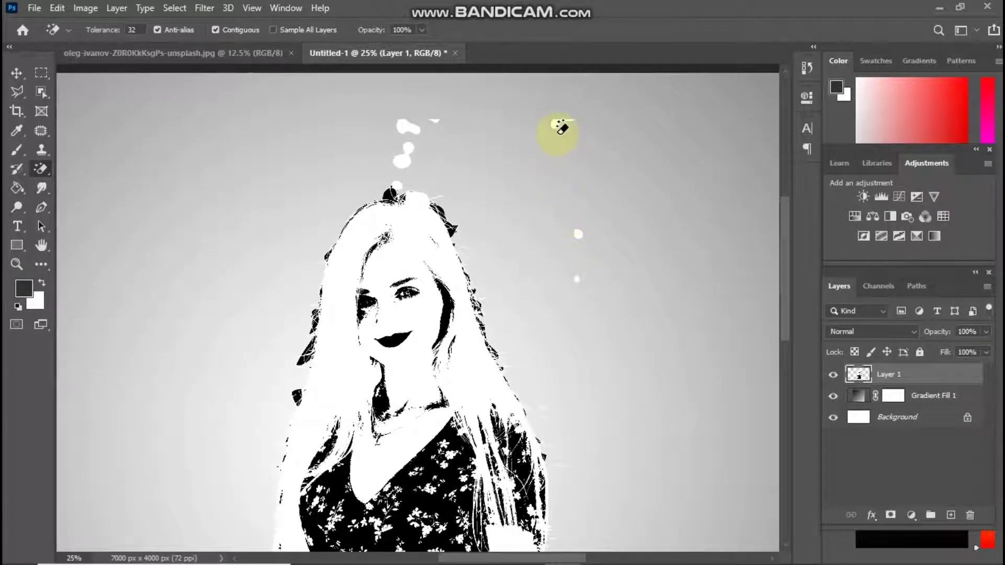
key("space")
left_click_drag(543, 302, 520, 184)
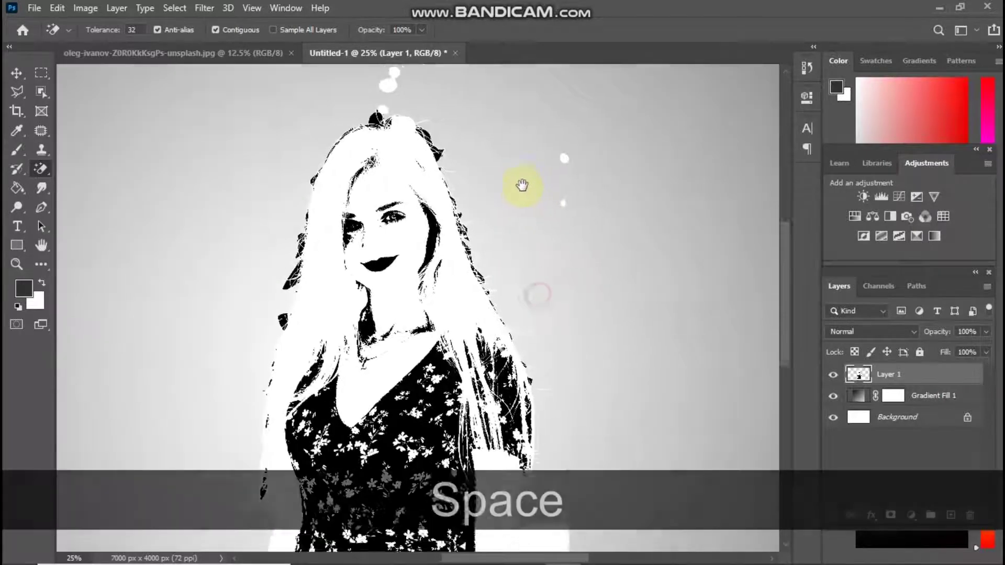
left_click_drag(529, 280, 524, 168)
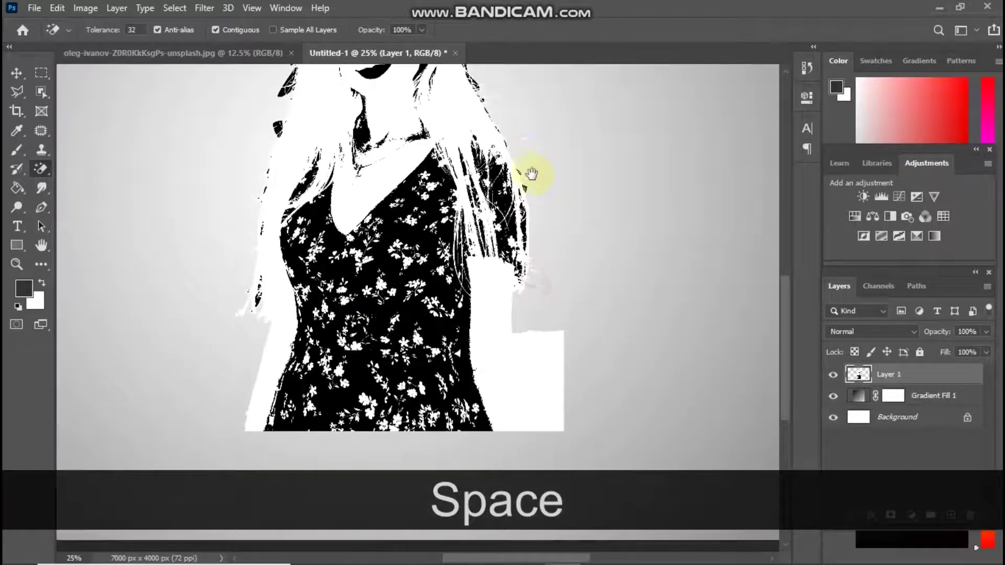
left_click(529, 368)
- Erase the remaining white spots above and beside the woman's head with the Eraser Tool, using a soft 146 px brush
scroll(536, 285, "up", 5)
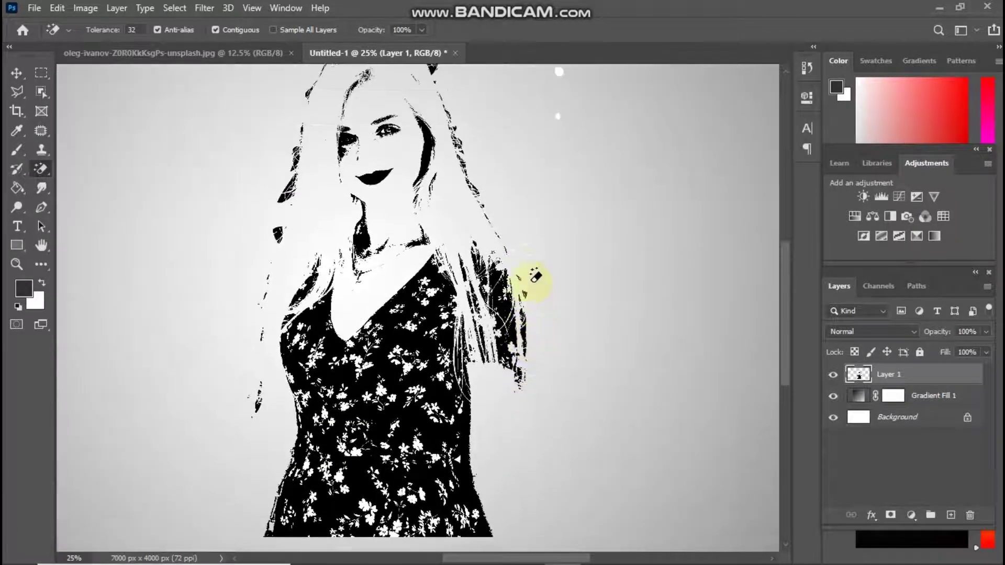
scroll(534, 274, "up", 3)
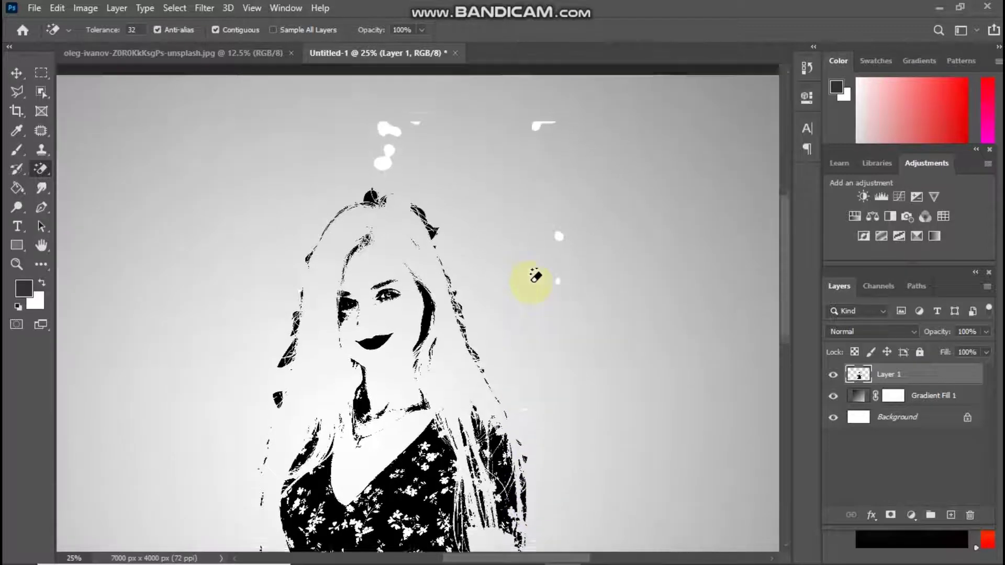
right_click(41, 168)
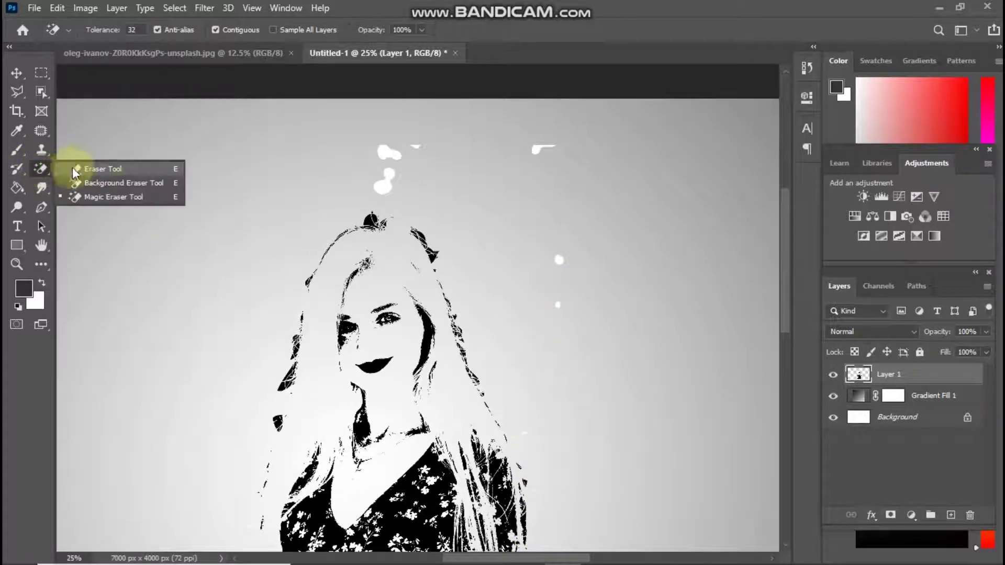
left_click(102, 168)
right_click(291, 172)
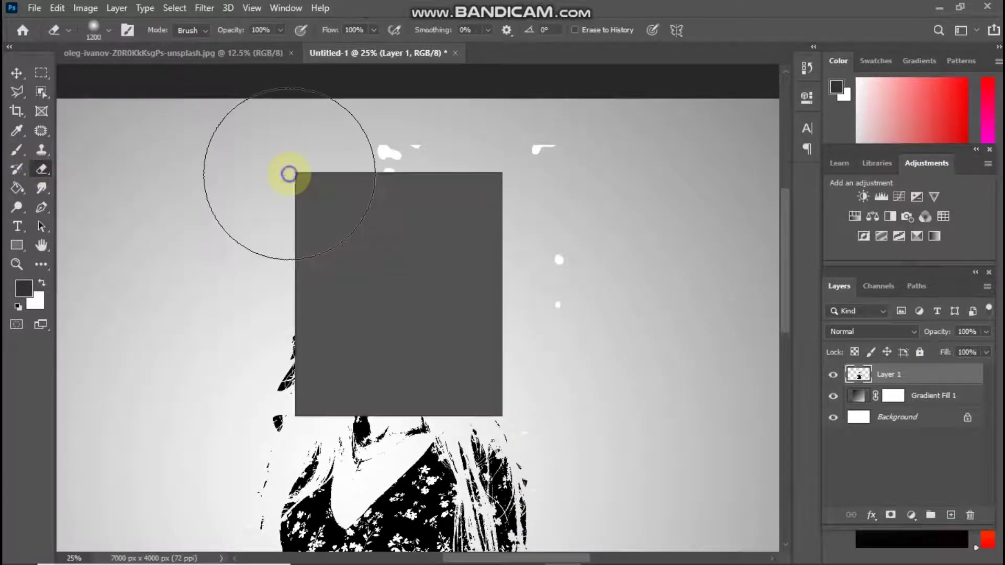
left_click(393, 206)
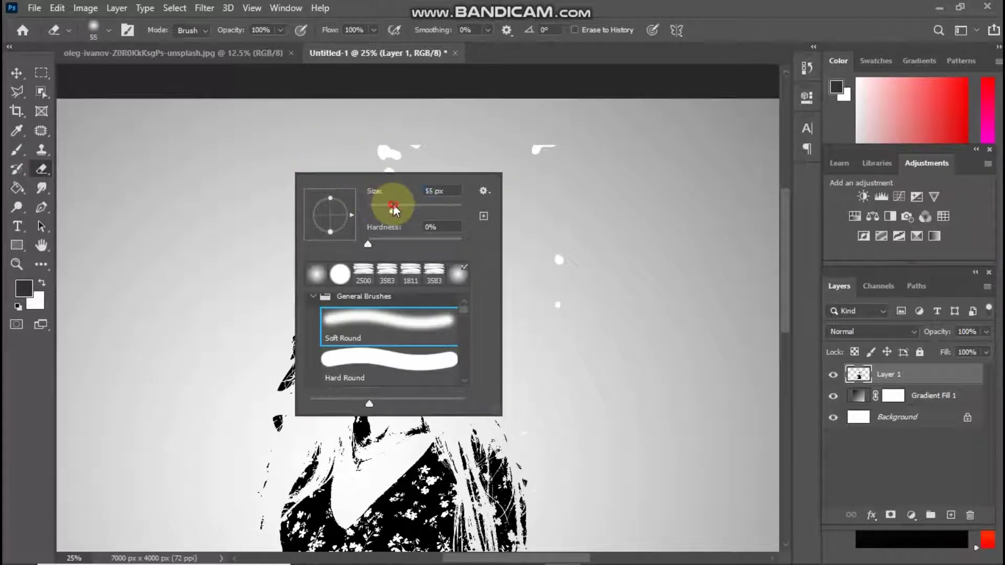
left_click(422, 208)
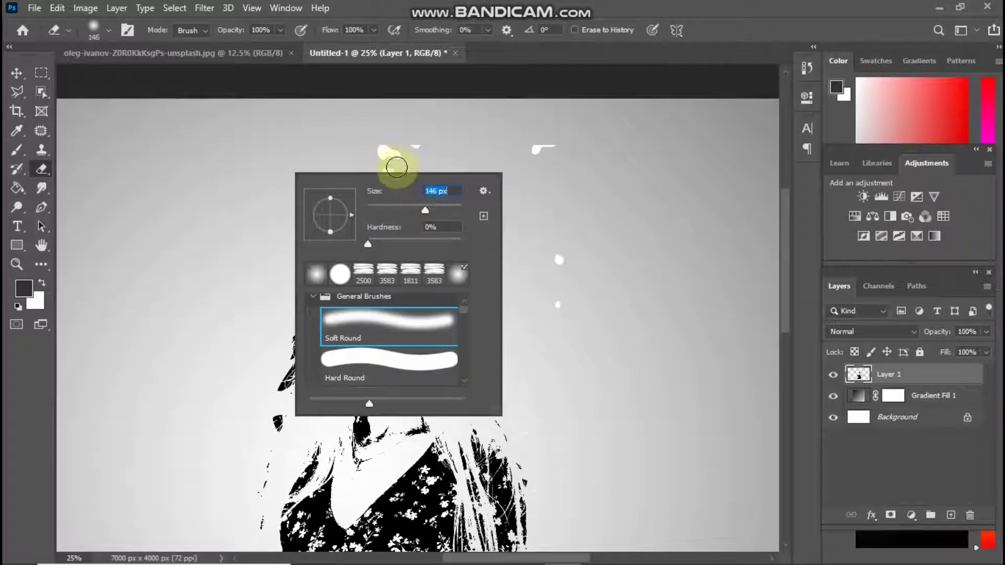
left_click(390, 149)
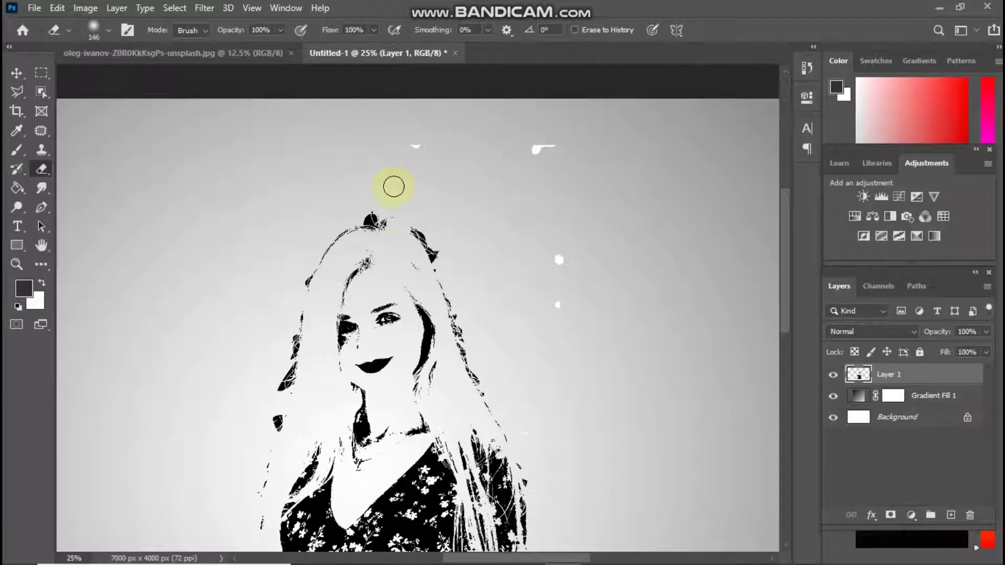
left_click_drag(543, 149, 558, 147)
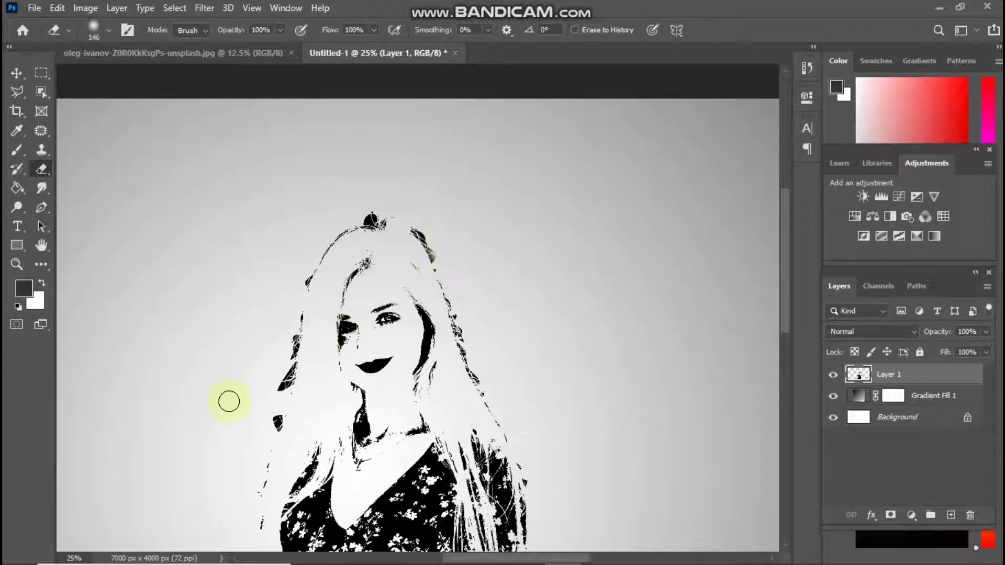
- Scale the woman on Layer 1 down proportionally to about 80% with Free Transform
left_click(16, 263)
left_click_drag(387, 294, 316, 297)
left_click(473, 329)
key("ctrl+t")
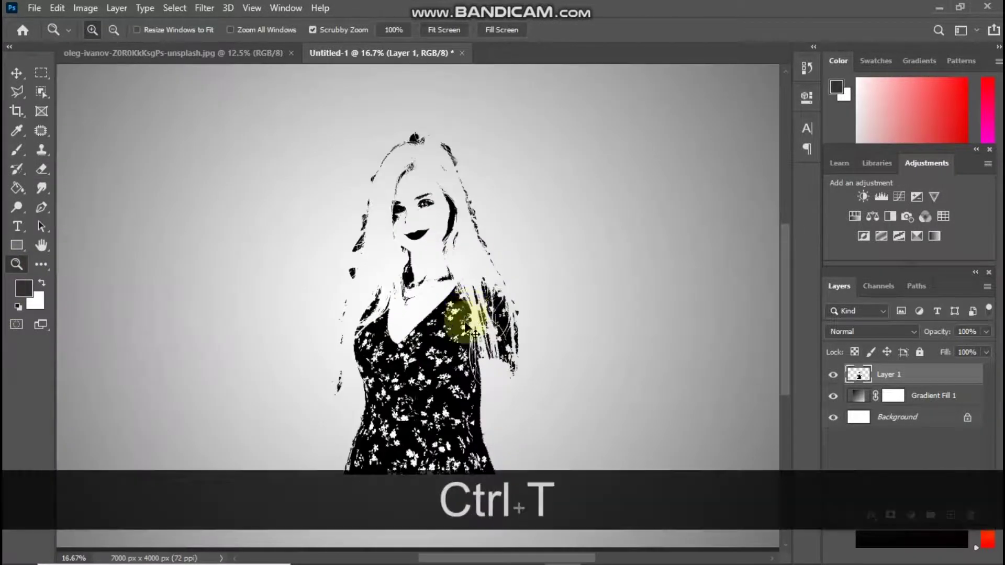
left_click_drag(542, 288, 506, 246)
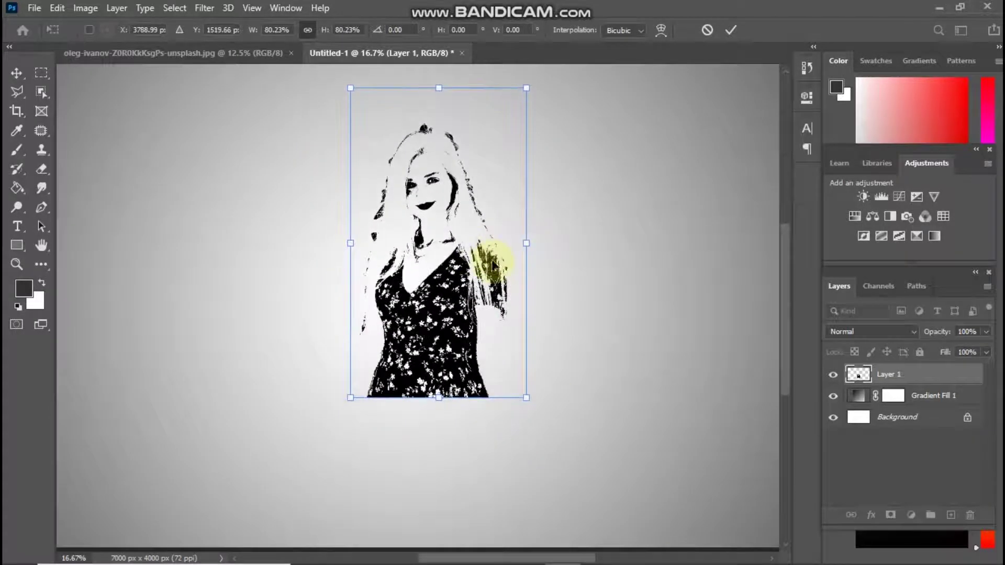
left_click(730, 29)
- Fade out the lower edge of the woman's dress with the Eraser Tool, using a soft brush enlarged to 1100 px
key("z")
mouse_move(416, 362)
left_mouse_down()
mouse_move(442, 396)
mouse_move(460, 396)
left_mouse_up()
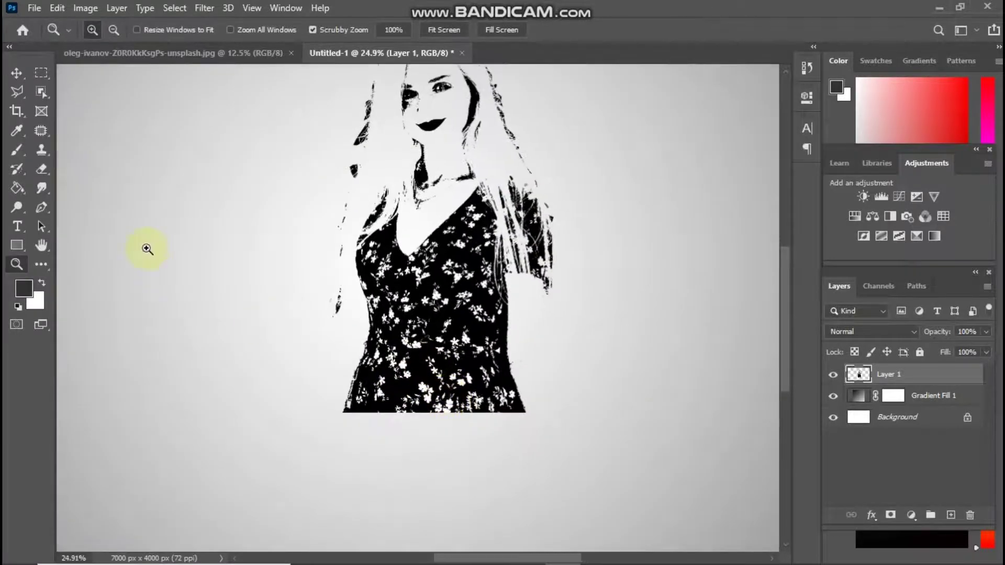
left_click(43, 167)
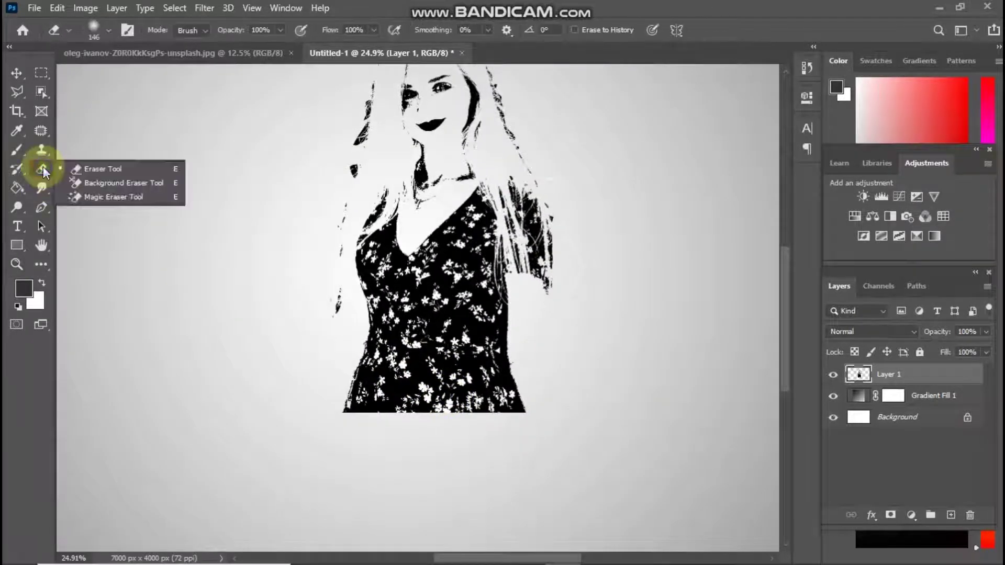
left_click(98, 169)
key("bracketright")
key("bracketright")
key("bracketright")
key("bracketright")
key("bracketright")
key("bracketright")
key("bracketright")
key("bracketright")
key("bracketright")
key("bracketright")
key("bracketright")
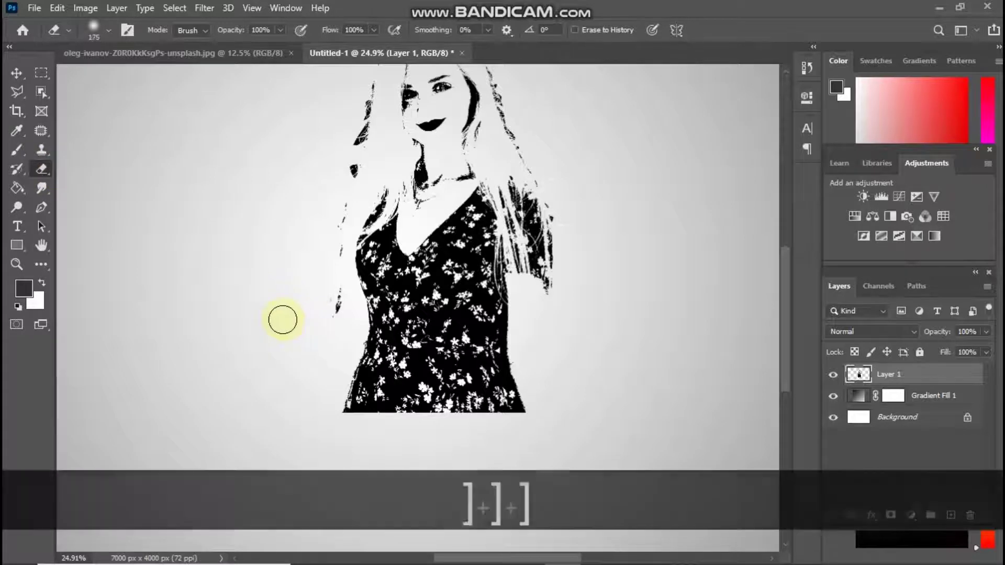
key("bracketright")
key("bracketright")
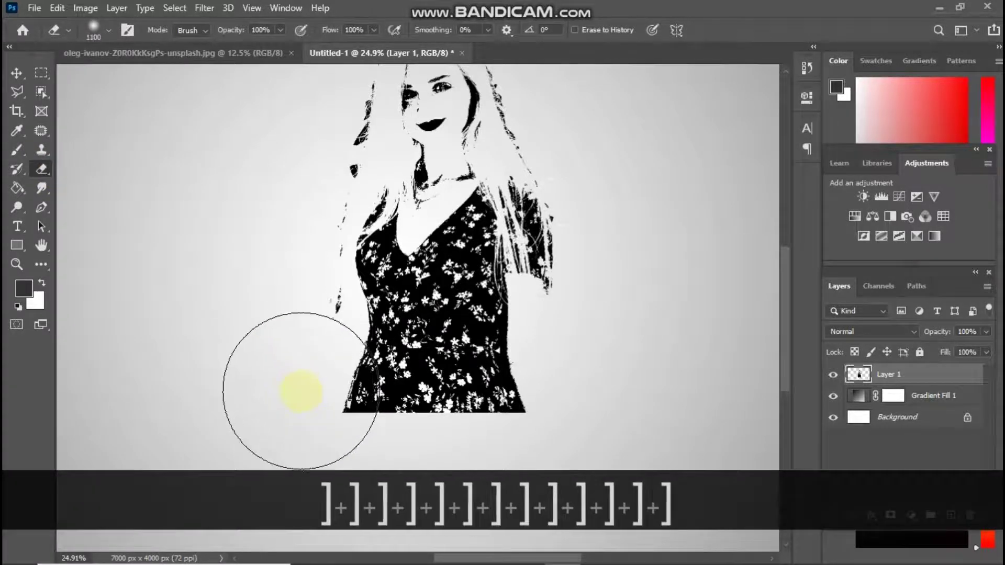
mouse_move(296, 416)
left_mouse_down()
mouse_move(426, 448)
mouse_move(555, 424)
mouse_move(352, 450)
mouse_move(340, 408)
mouse_move(554, 359)
mouse_move(461, 446)
mouse_move(525, 435)
mouse_move(366, 439)
mouse_move(283, 361)
mouse_move(366, 431)
mouse_move(522, 426)
mouse_move(590, 410)
left_mouse_up()
left_click(16, 265)
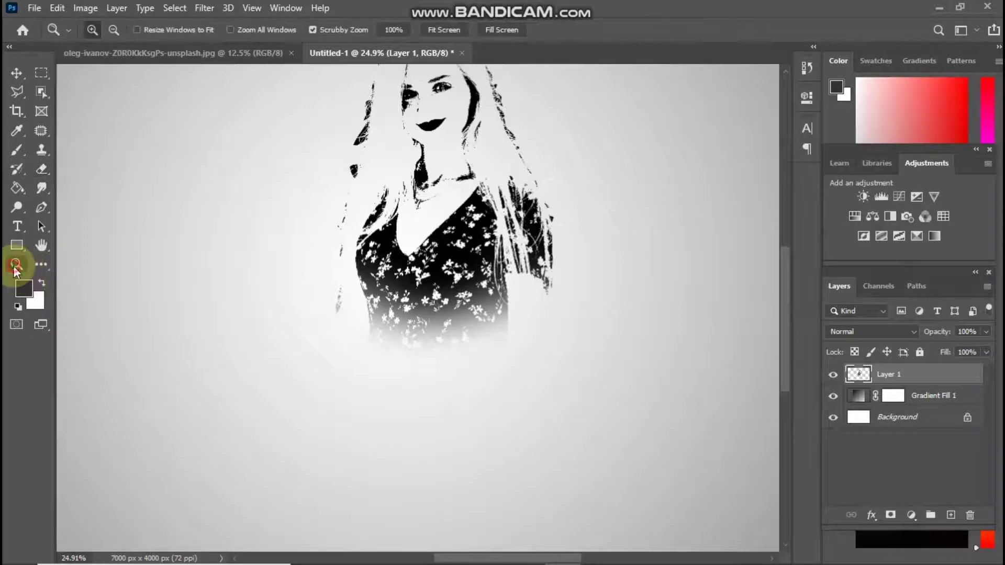
- Add the horizontal text "LOGO" in capitals below the woman, in Futura-Bold at 170 pt
left_click(15, 225)
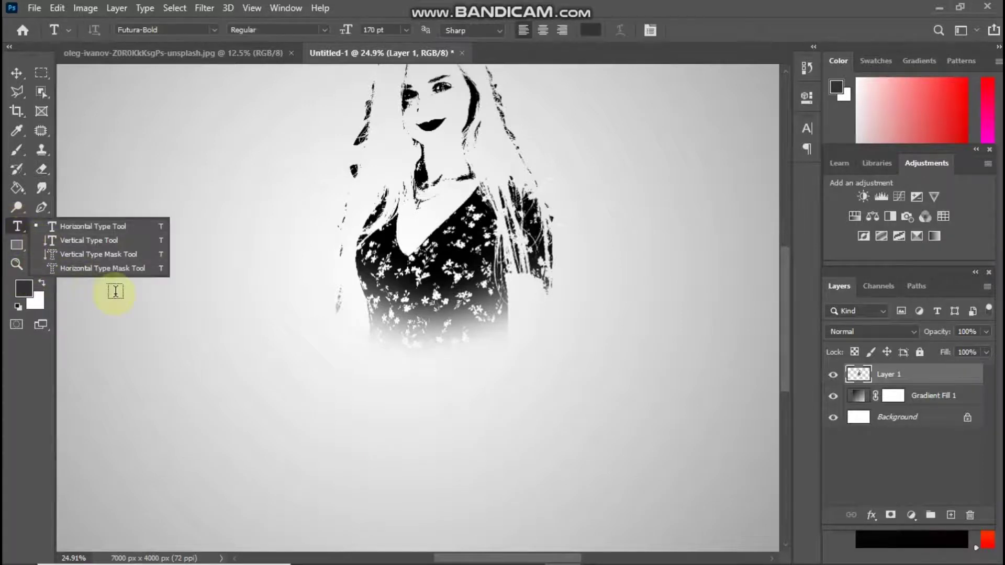
left_click(109, 225)
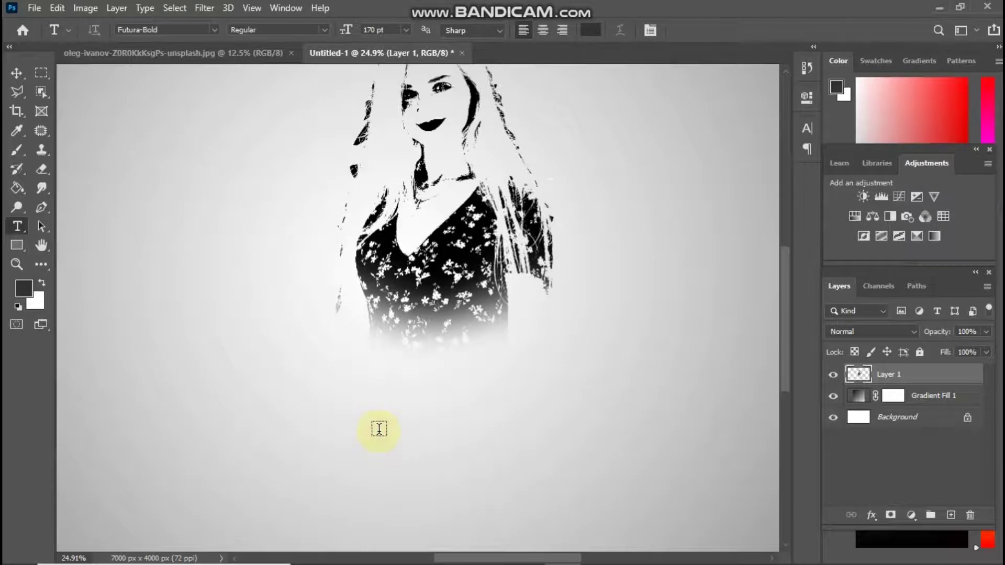
left_click(379, 429)
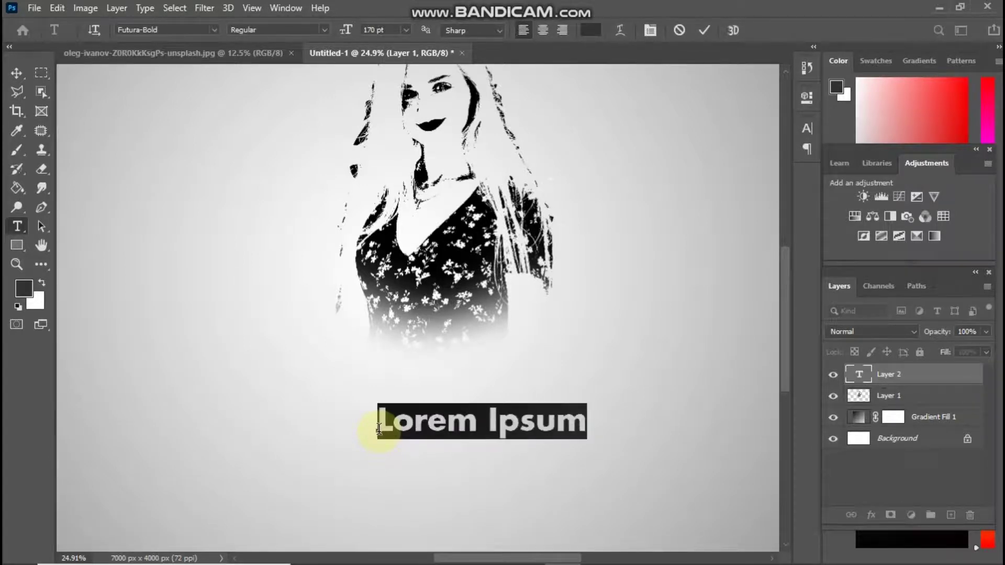
type("logo")
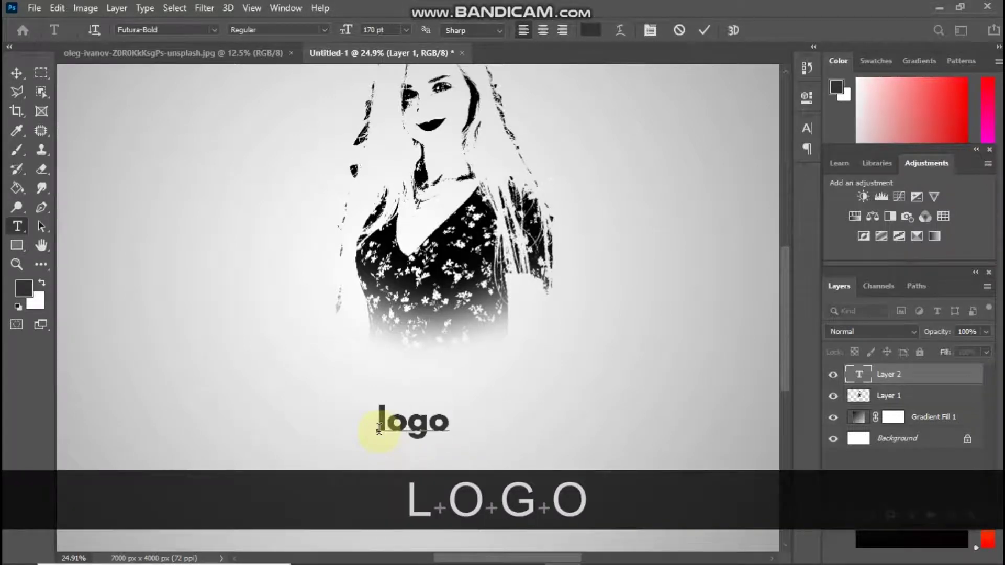
key("BackSpace")
key("BackSpace")
key("BackSpace")
key("BackSpace")
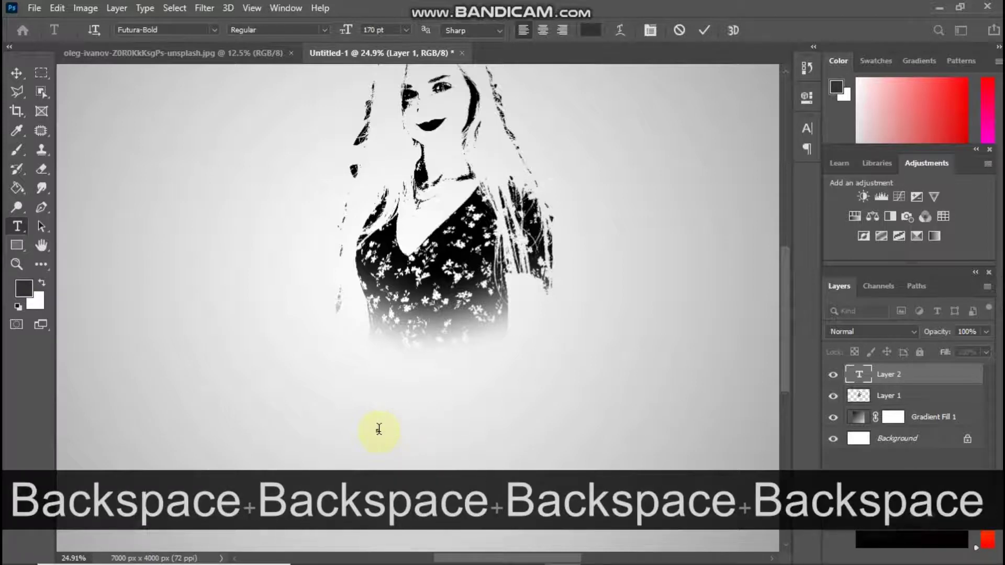
type("Logo")
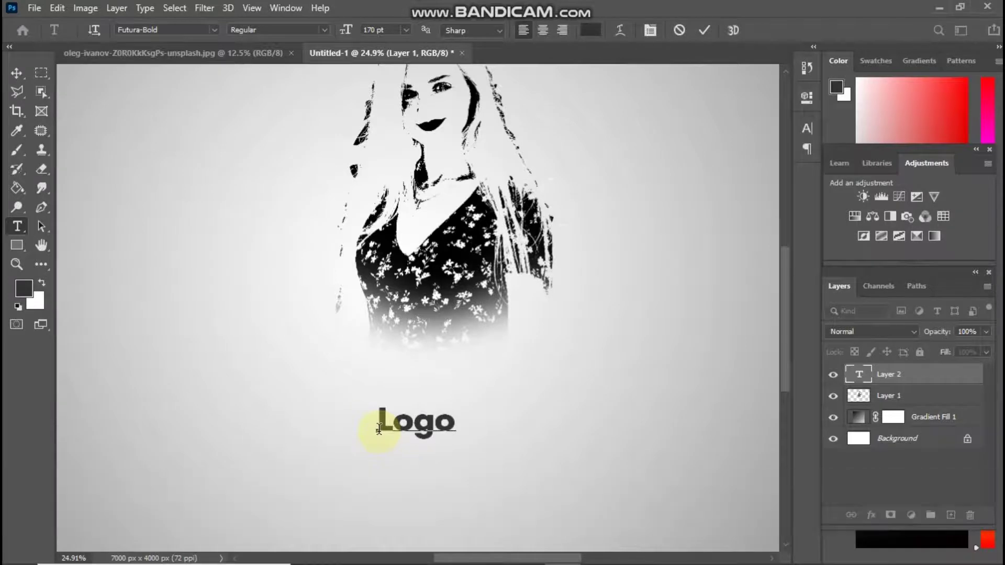
key("BackSpace")
key("BackSpace")
key("BackSpace")
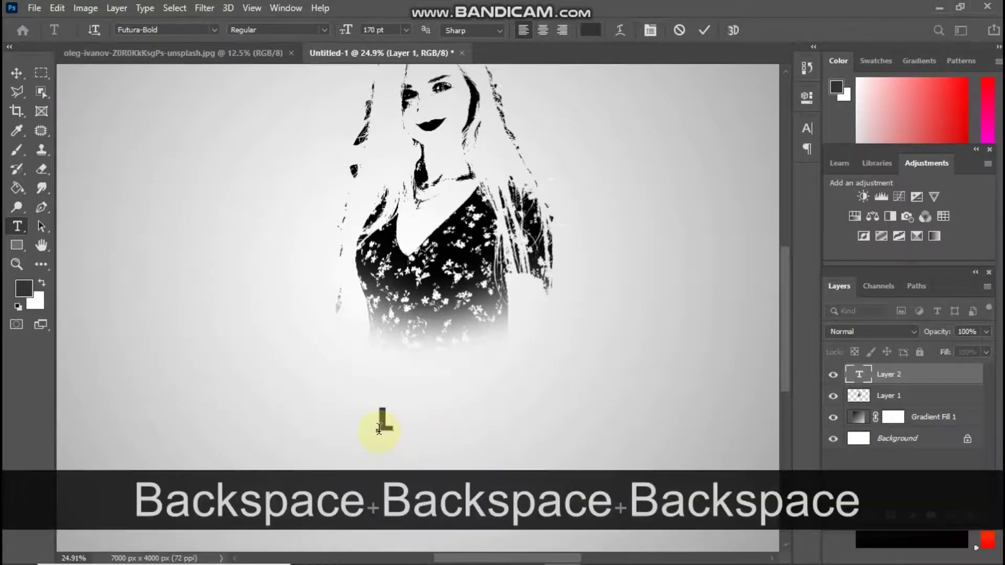
type("OGO")
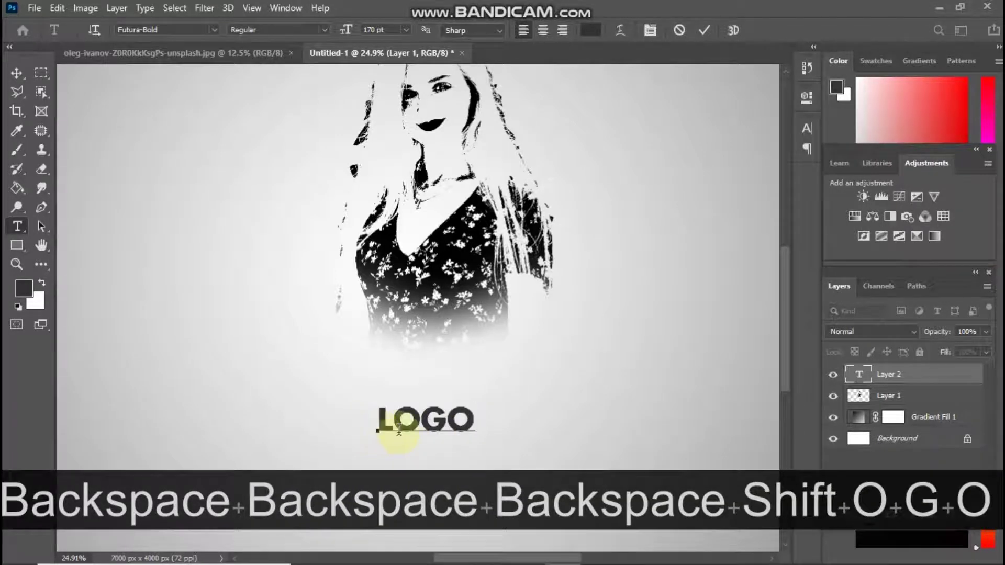
left_click(704, 30)
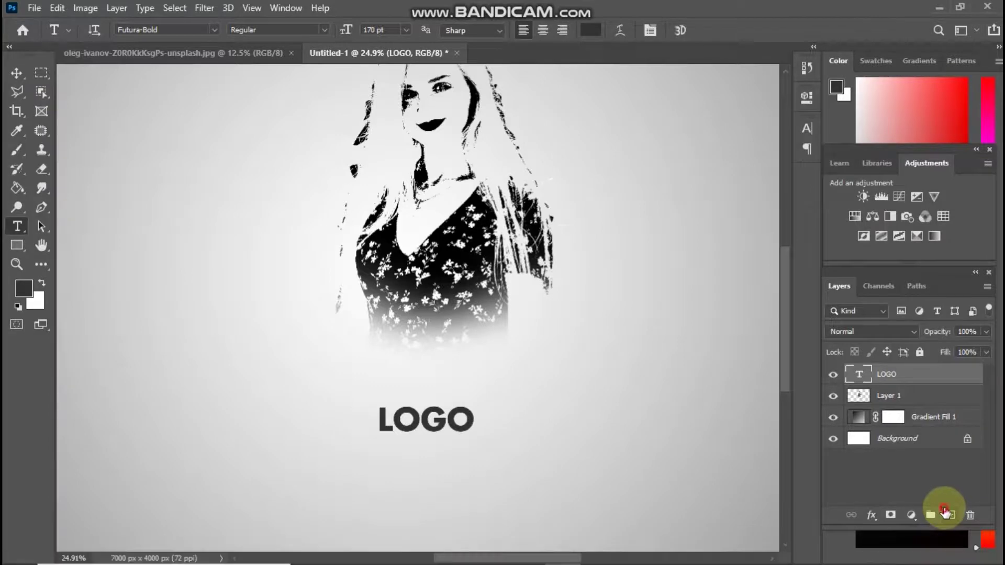
- Create a new layer and make a thin rectangular selection just beneath the LOGO text, about as wide as the word
left_click(946, 513)
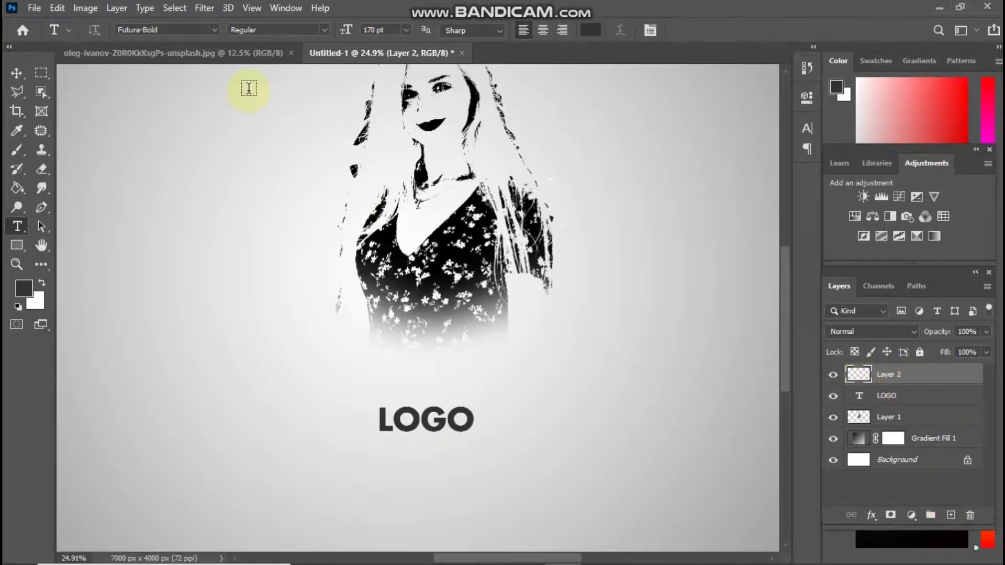
left_click(42, 73)
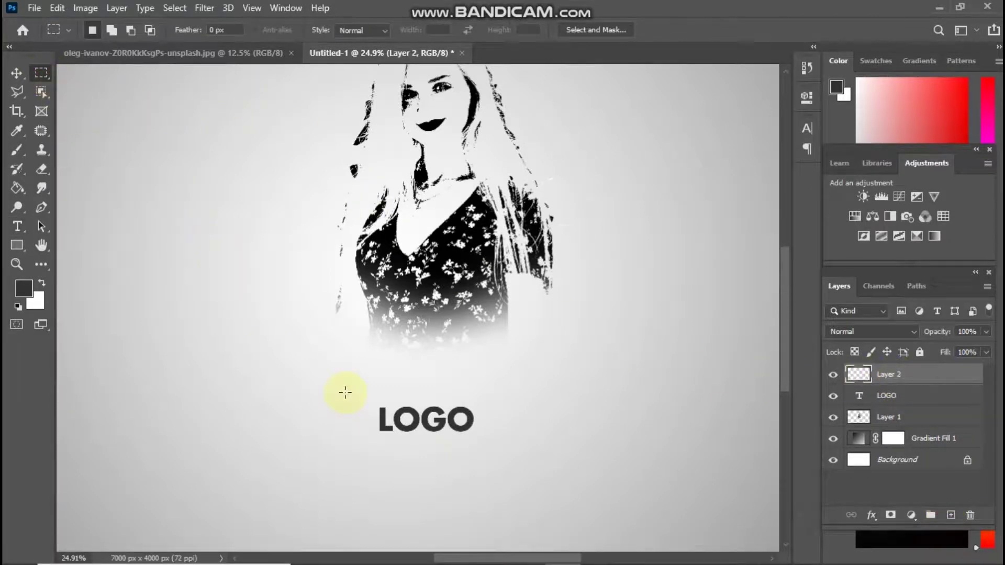
left_click_drag(378, 439, 471, 443)
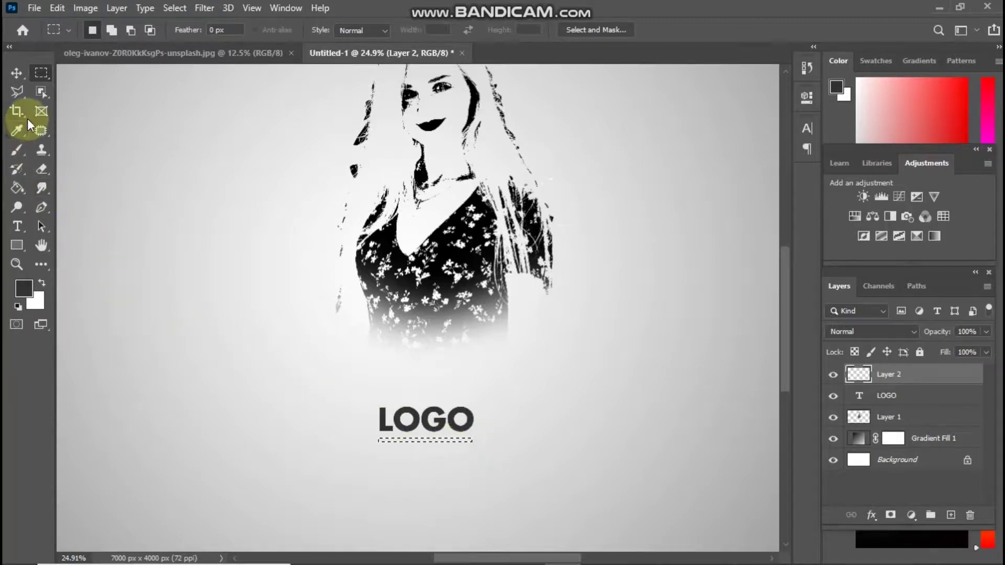
- Paint the selected strip dark grey (#323232) with the Brush Tool to form an underline, and deselect it
left_click(22, 151)
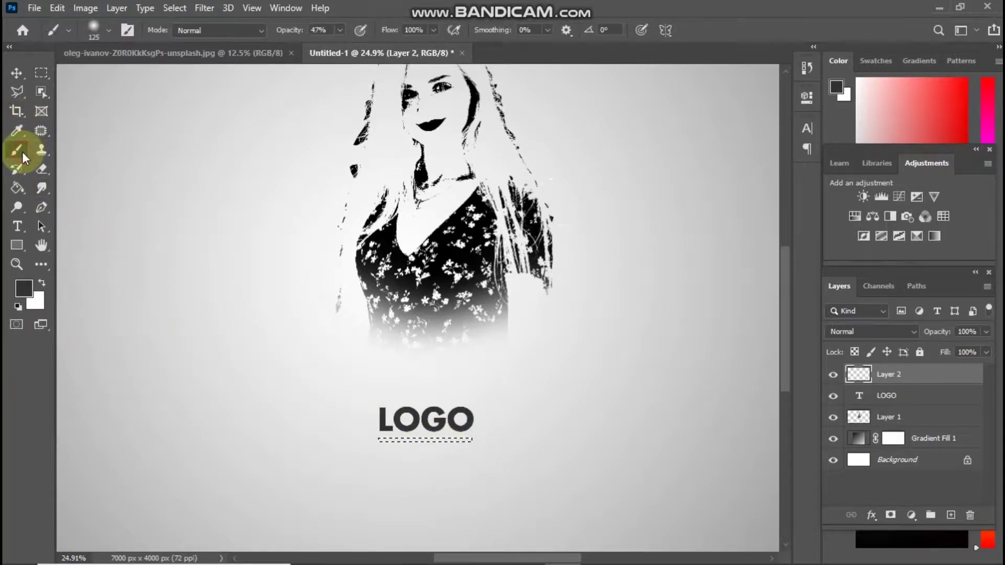
left_click(24, 292)
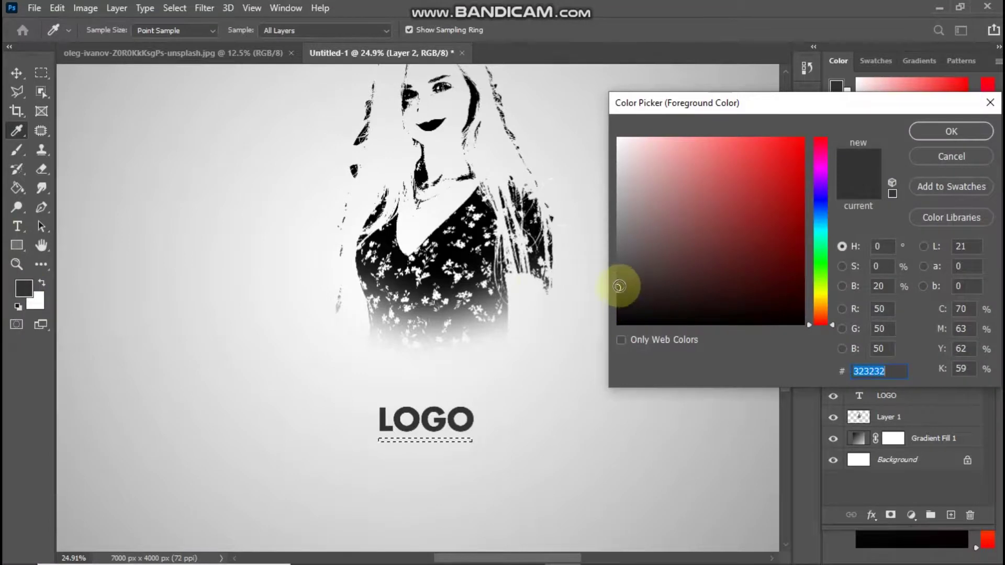
left_click(931, 130)
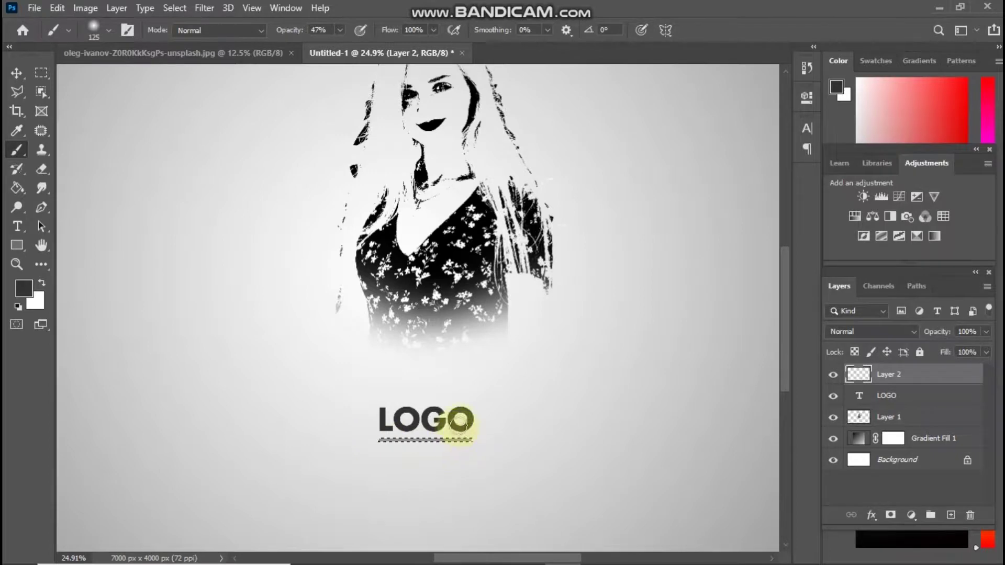
key("alt")
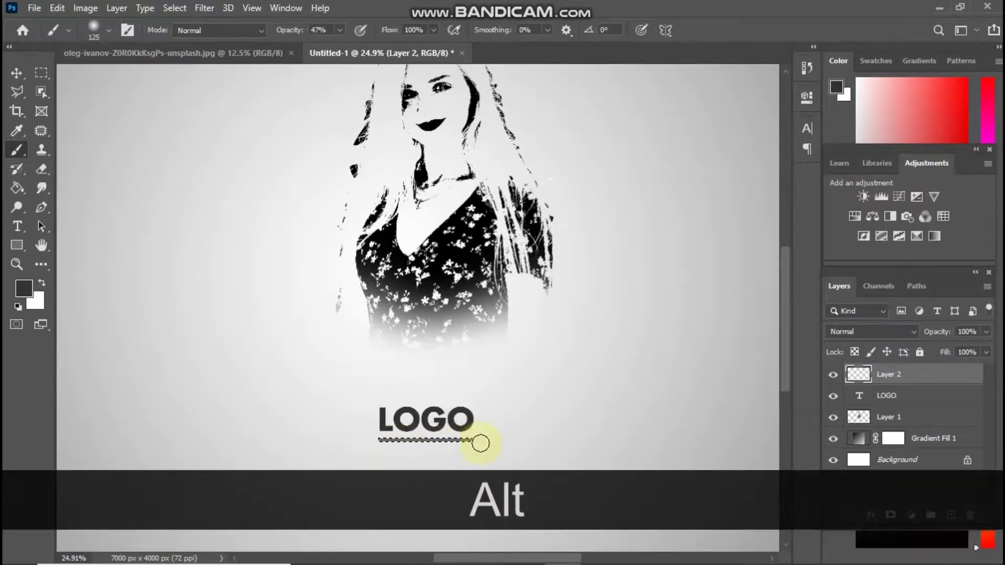
key("ctrl+d")
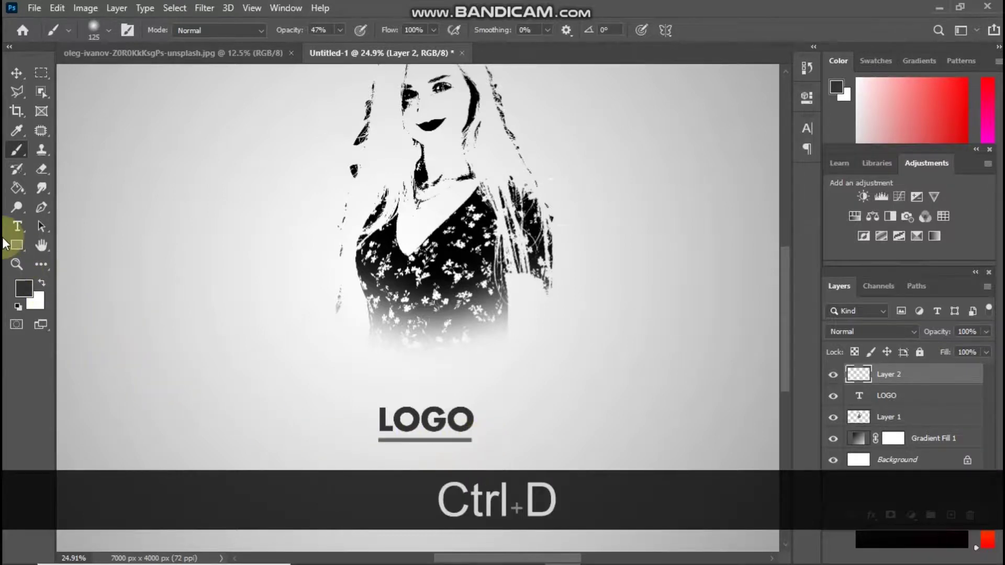
- Move the LOGO text and its underline together slightly up and to the right, closer beneath the woman's dress
left_click(16, 264)
left_click_drag(441, 347, 410, 346)
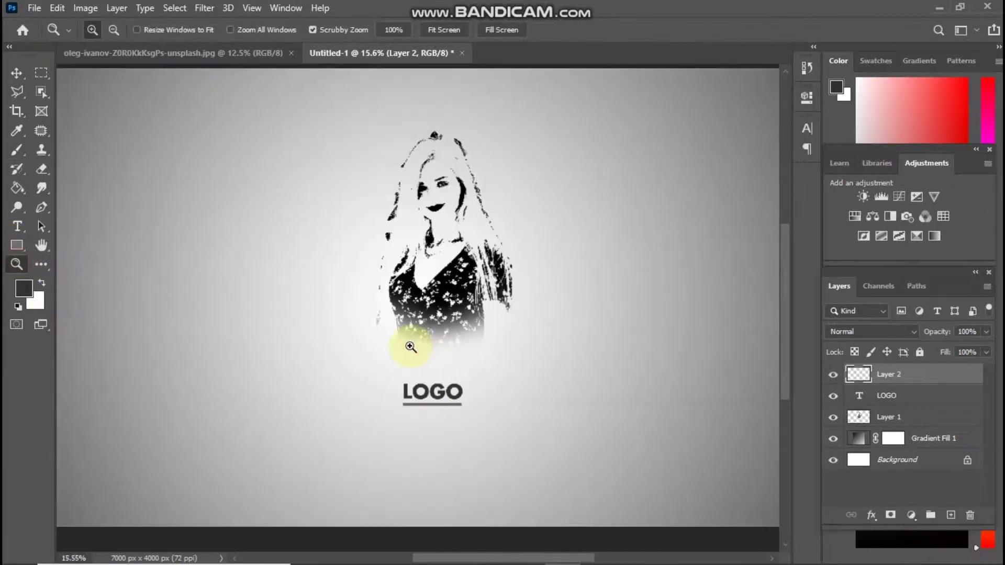
left_click_drag(474, 421, 479, 419)
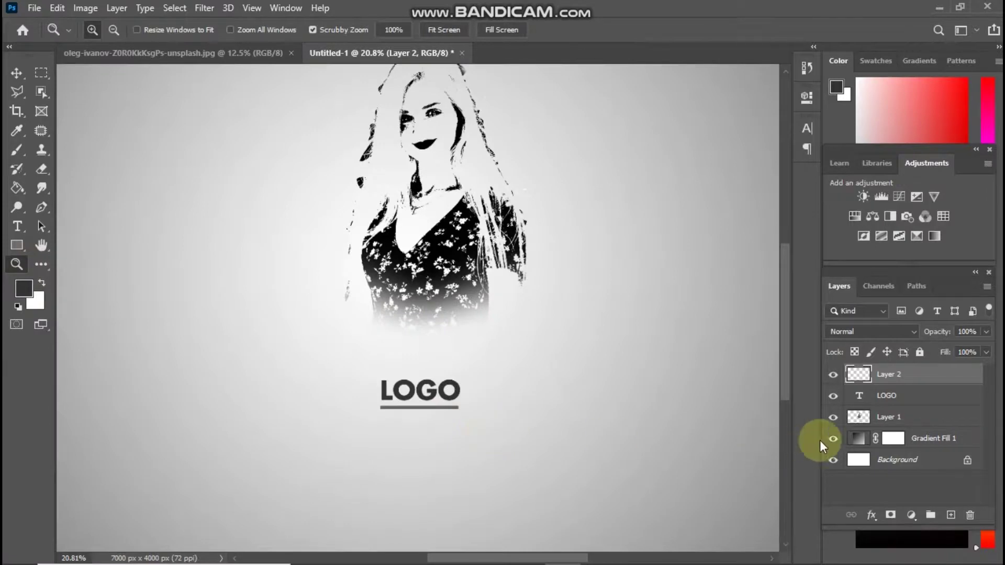
left_click(894, 399, "ctrl")
key("ctrl+t")
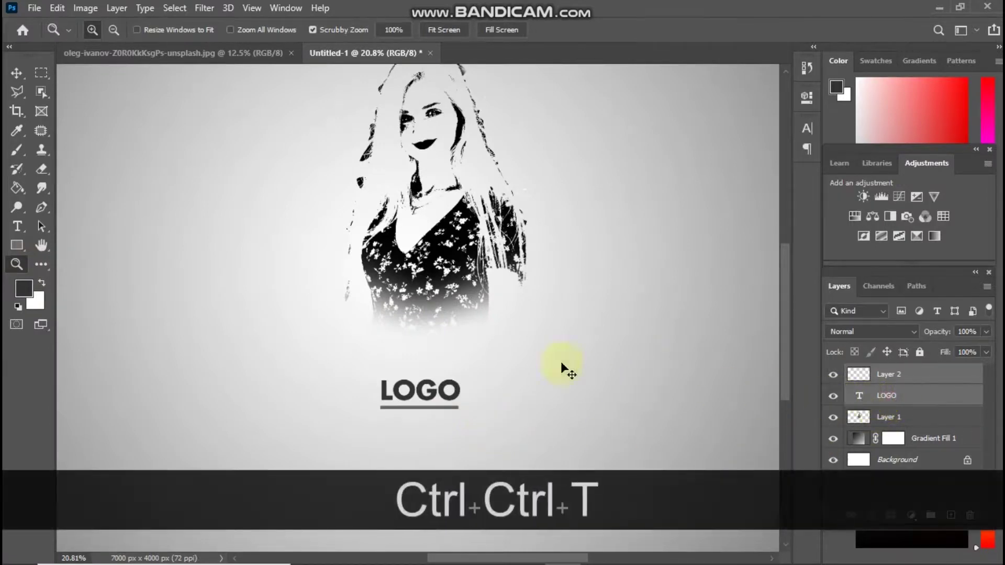
left_click_drag(434, 405, 451, 389)
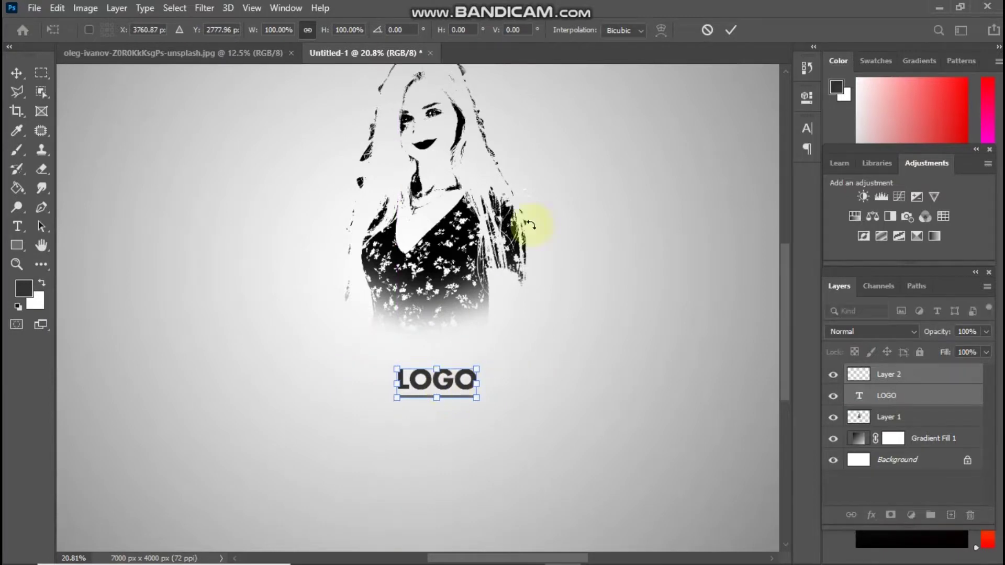
left_click(731, 30)
- Scale the woman, the LOGO text and the underline together to about 126% and reposition them near the centre of the gradient background
key("z")
left_click(558, 303, "alt")
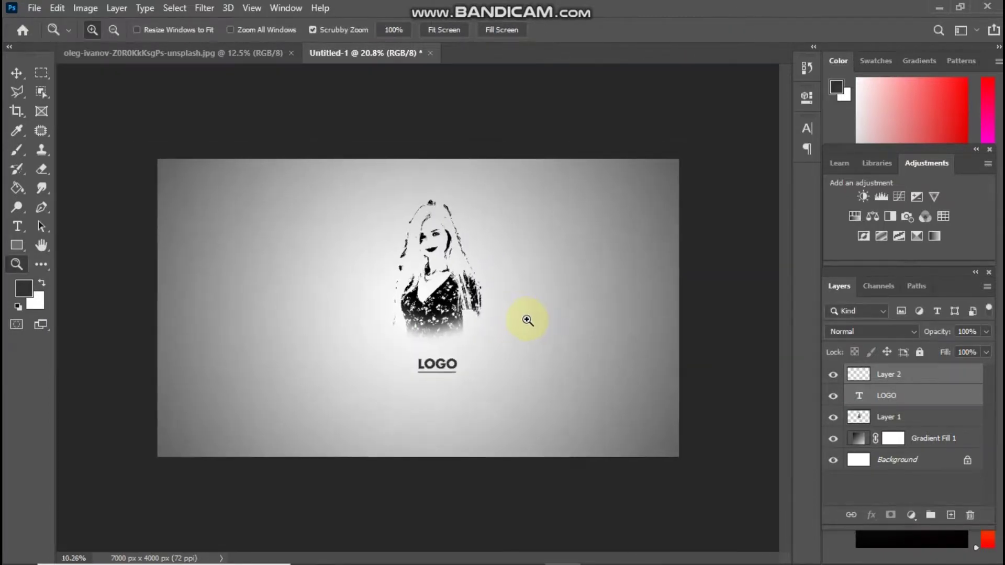
left_click_drag(527, 320, 530, 296)
left_click_drag(456, 296, 463, 304)
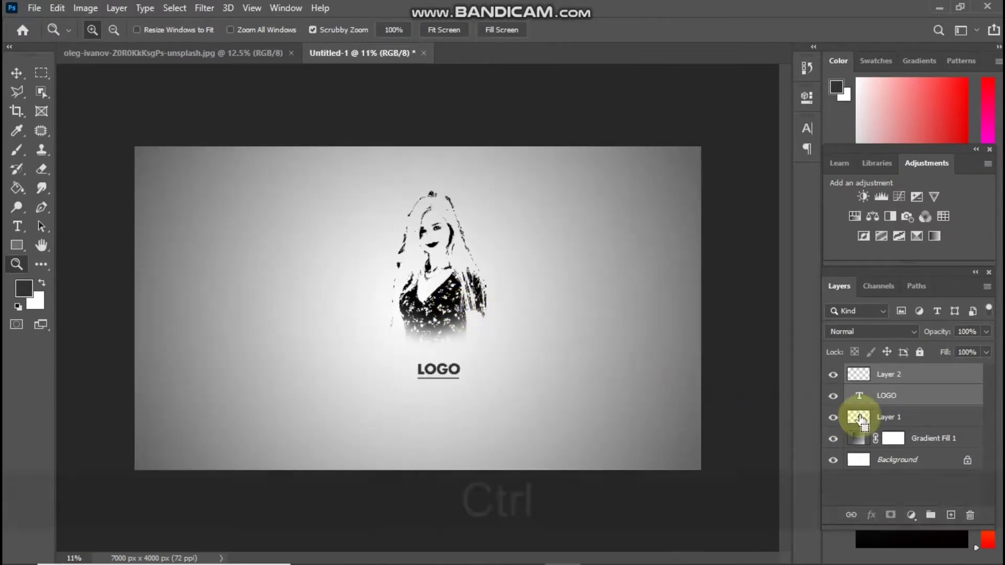
left_click(885, 417, "ctrl")
key("ctrl+t")
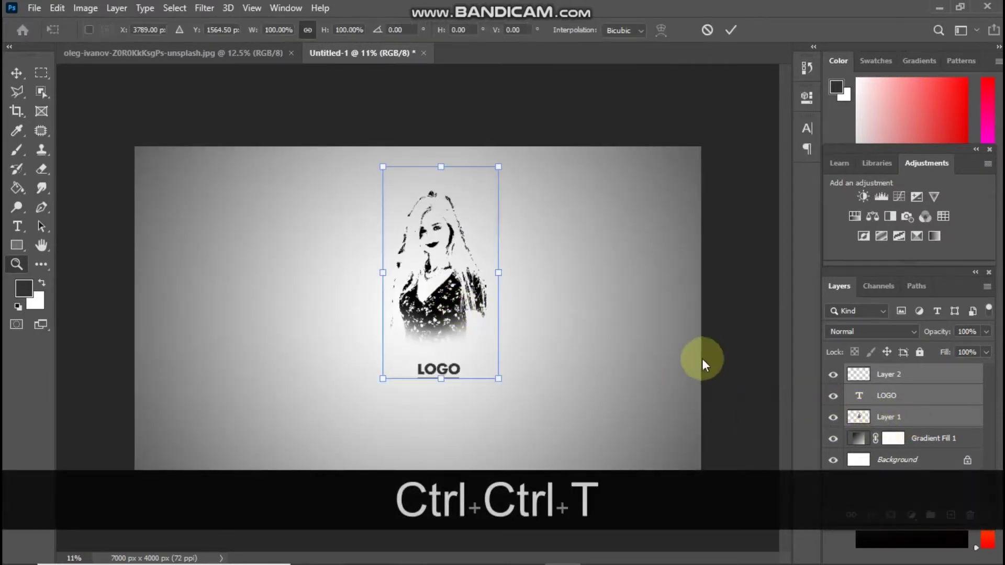
left_click_drag(499, 373, 540, 428)
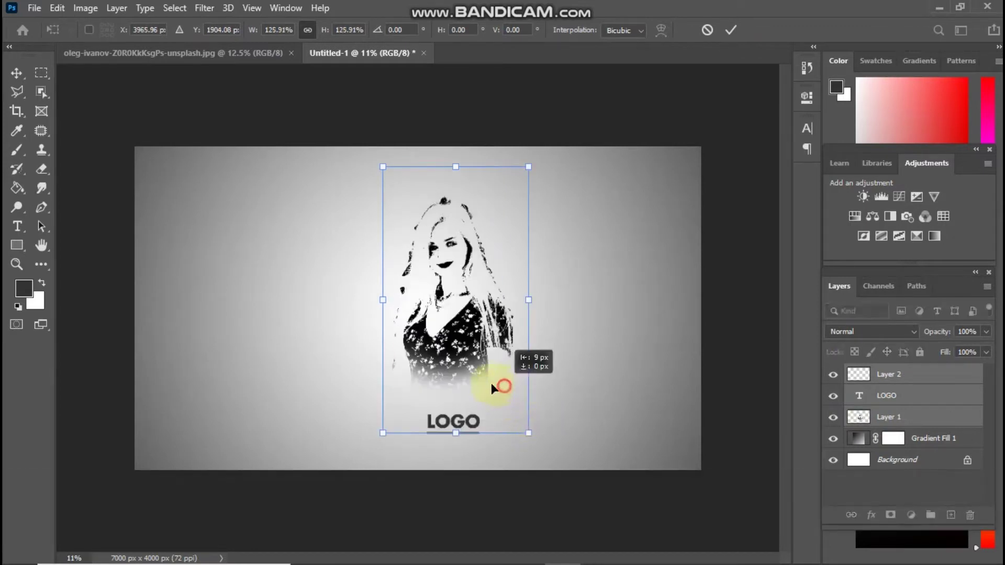
left_click_drag(491, 385, 474, 382)
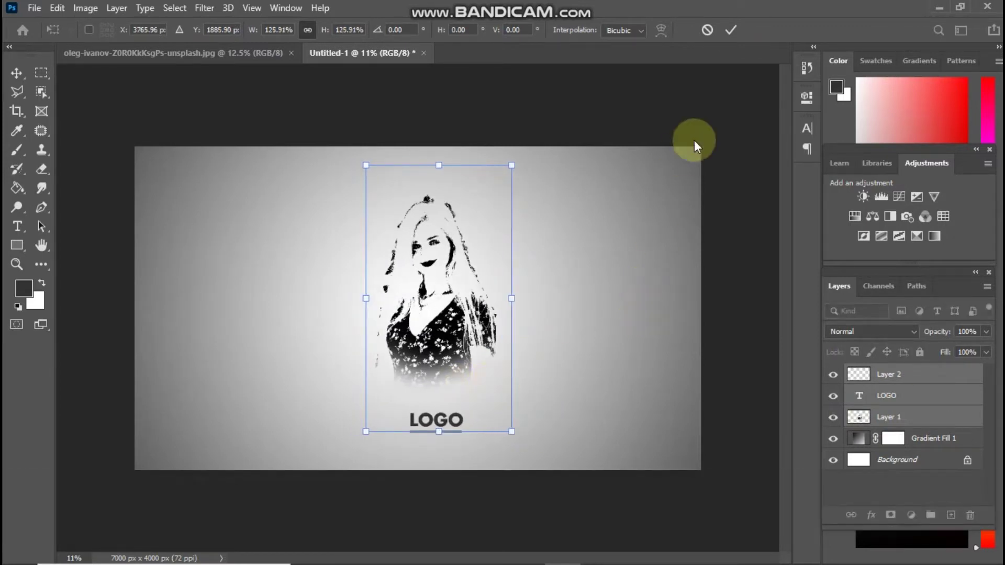
left_click(740, 37)
key("z")
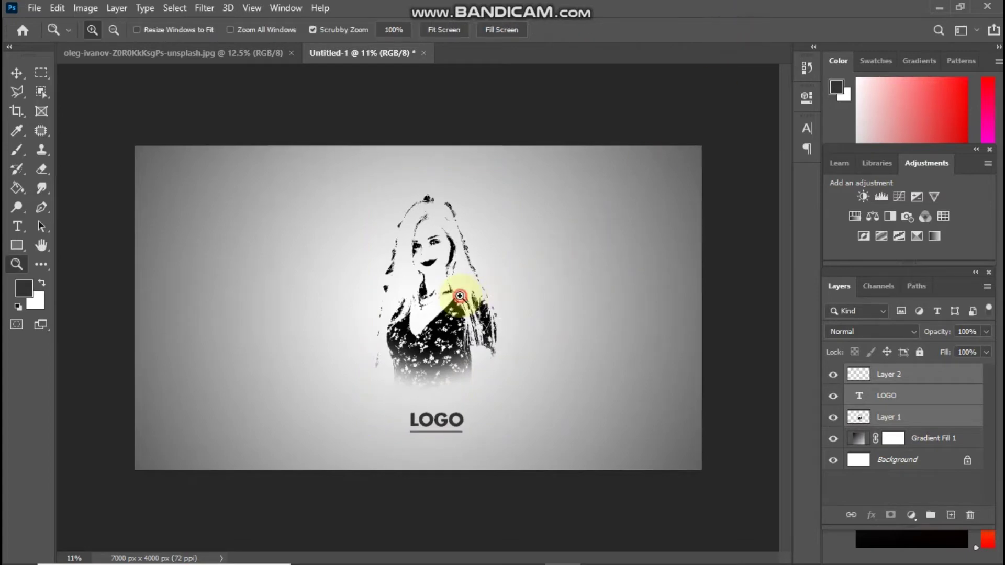
left_click(466, 293)
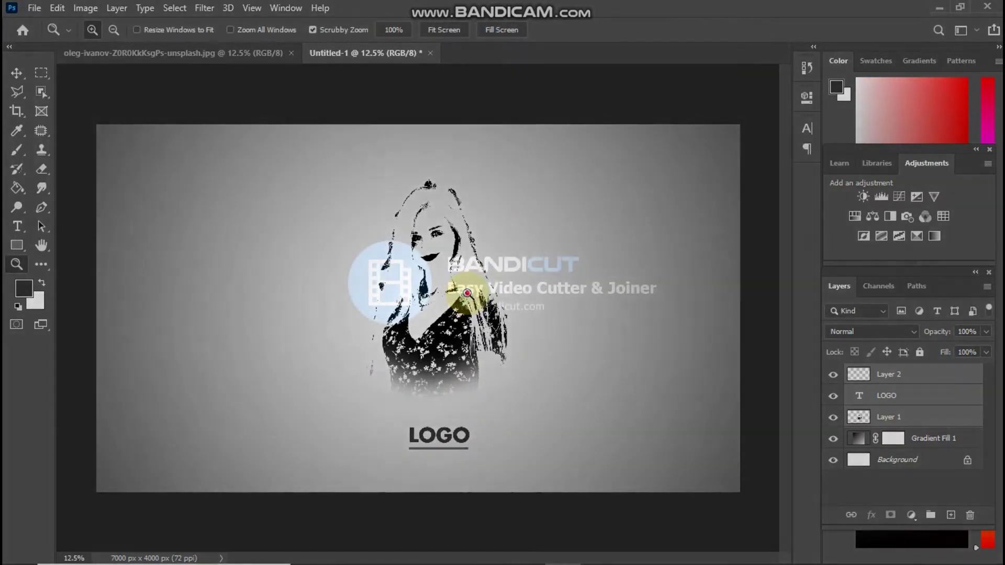